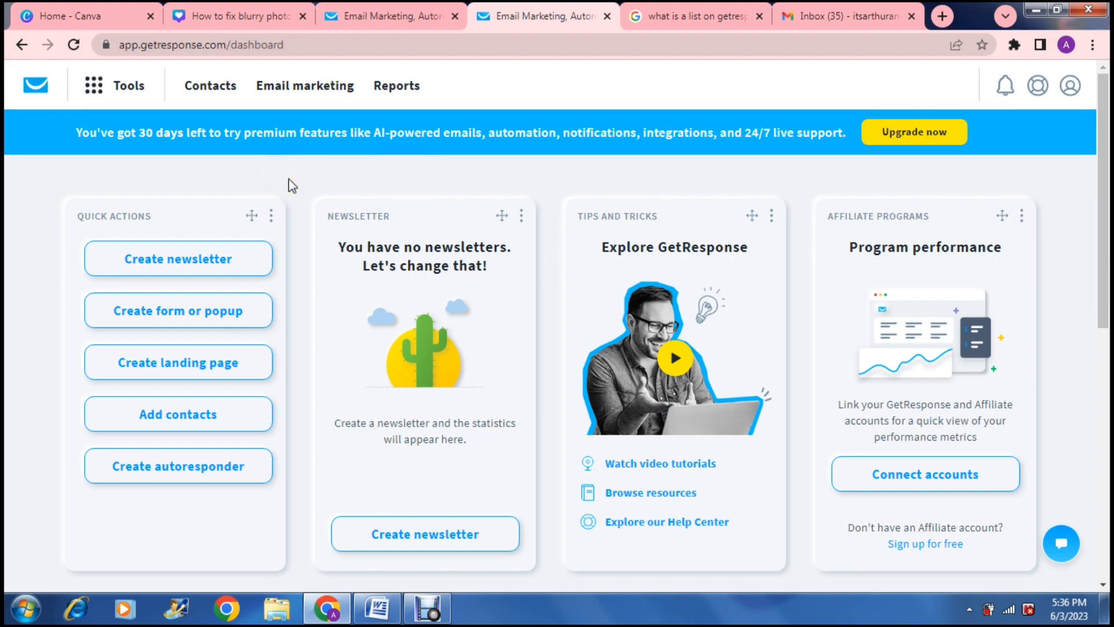
Step: Go to the contact lists and open the form for adding contacts
left_click(133, 86)
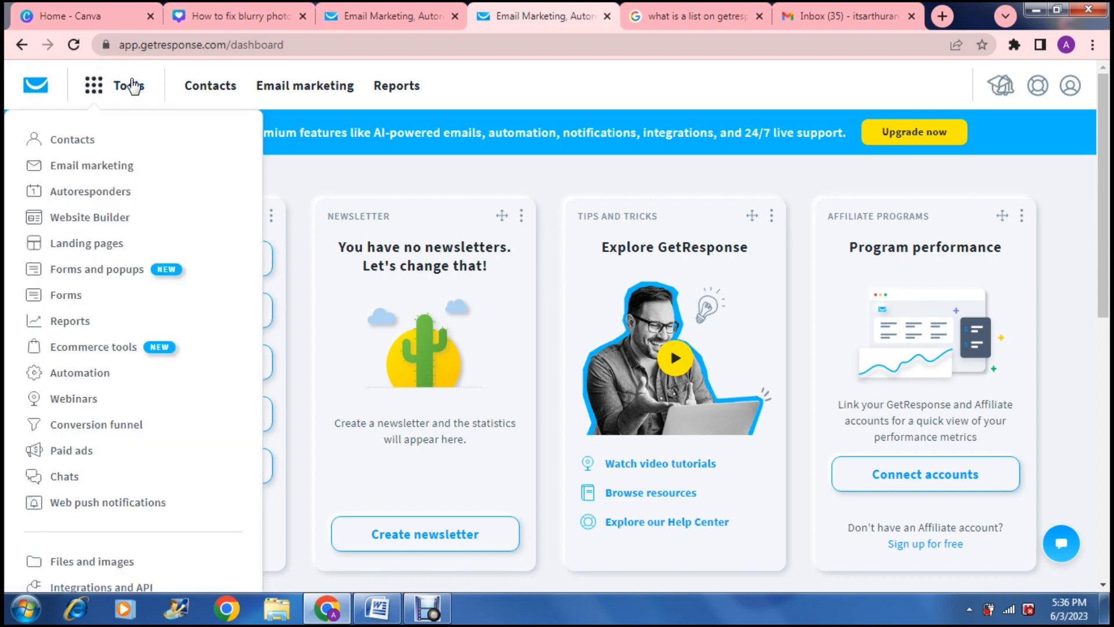
left_click(105, 142)
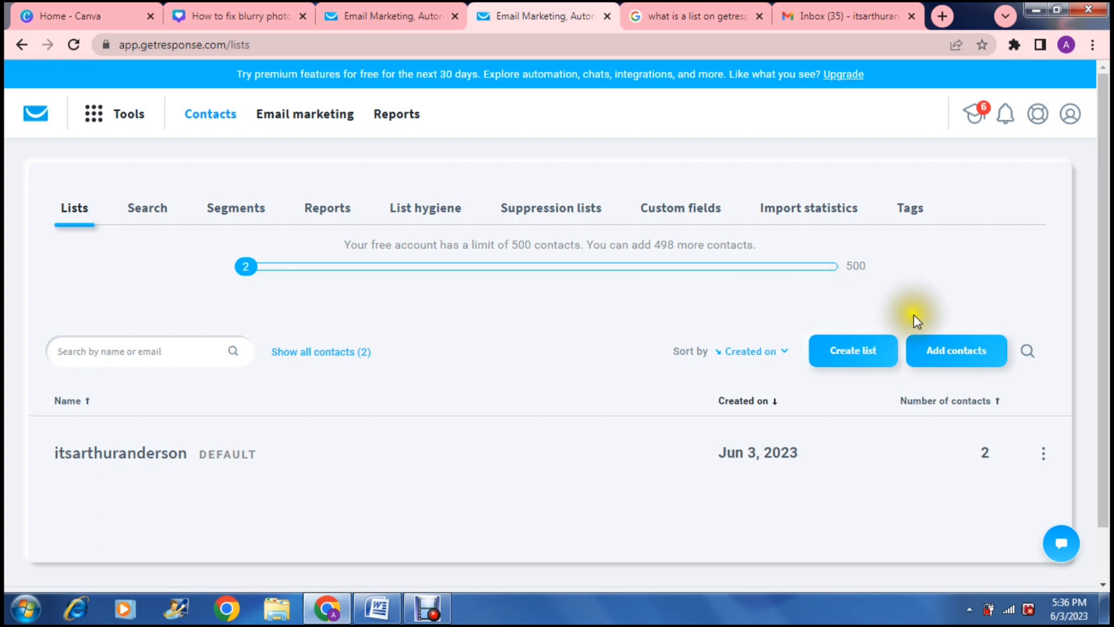
left_click(950, 356)
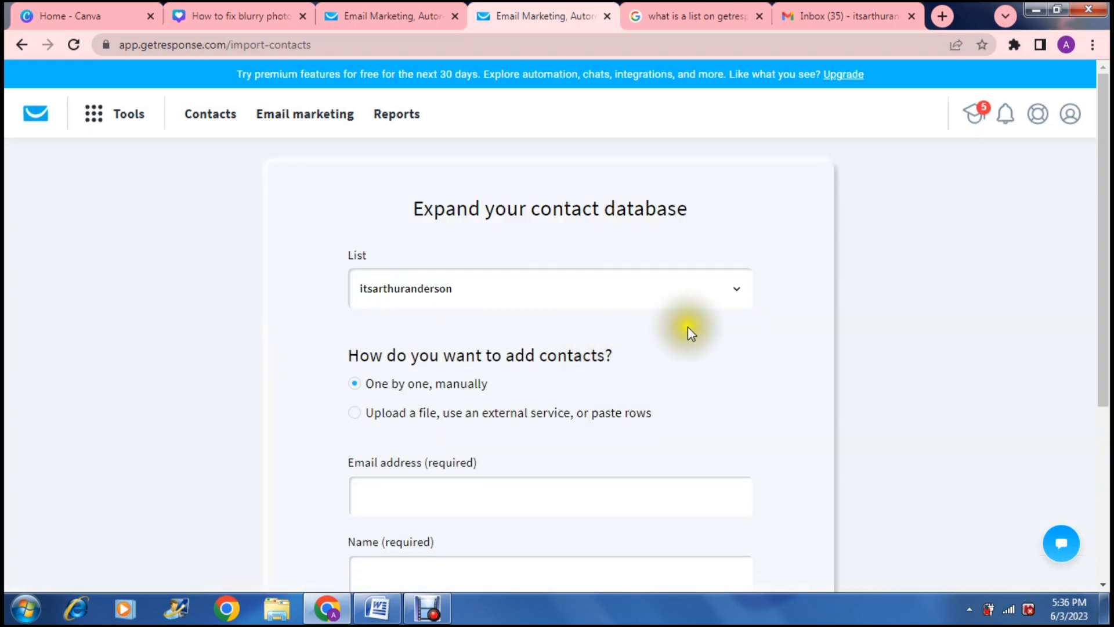
Step: Examine the target list choices and the email address and name fields for adding contacts one by one
left_click(736, 290)
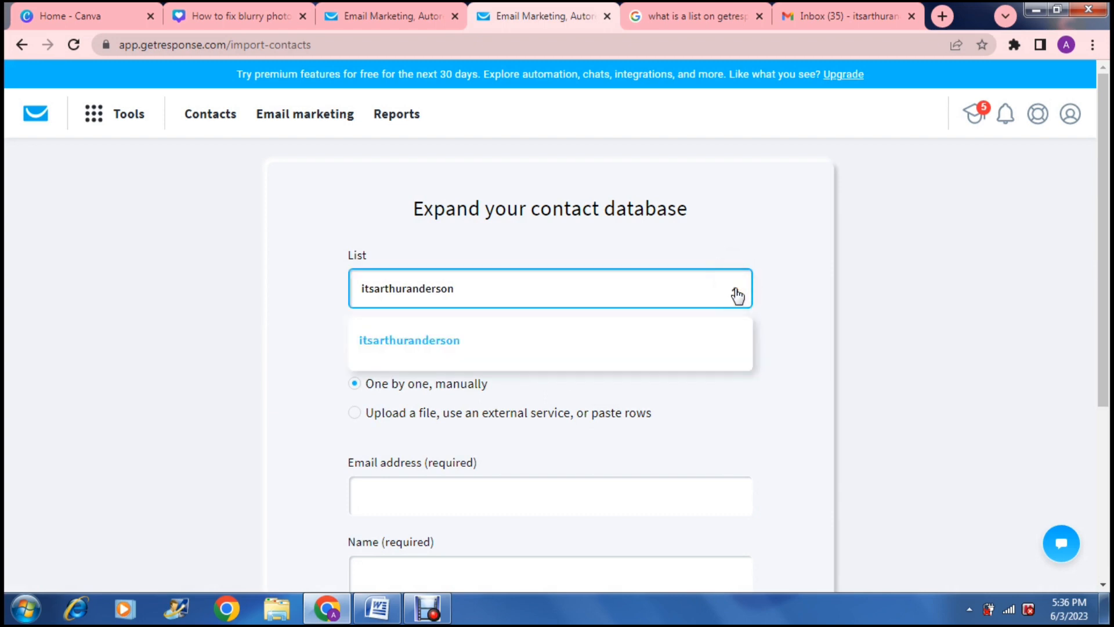
left_click(780, 288)
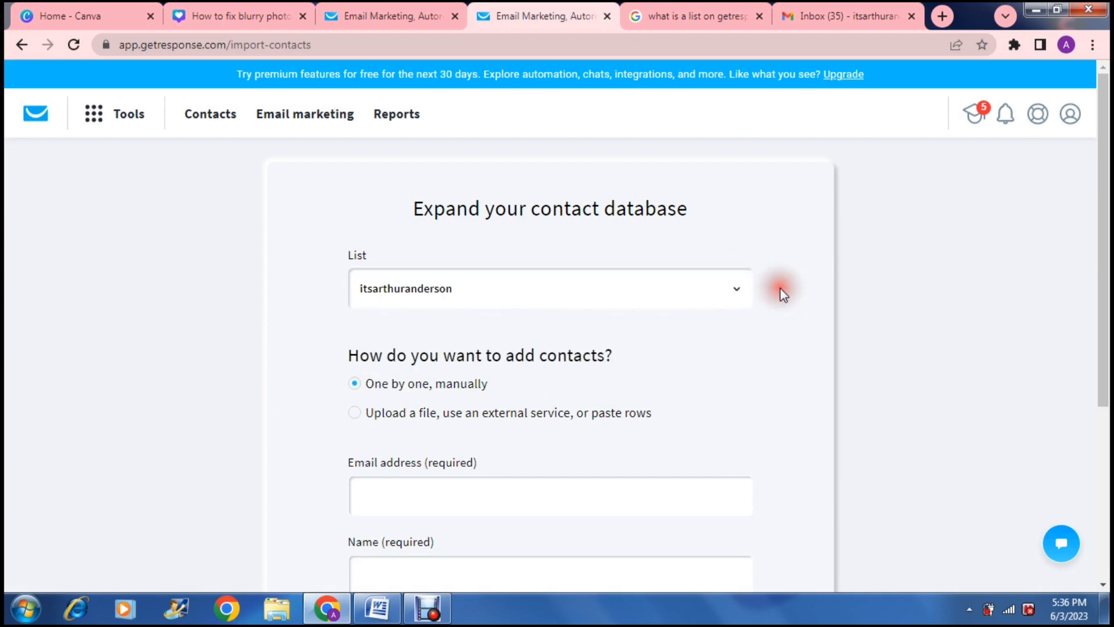
scroll(780, 287, "down", 3)
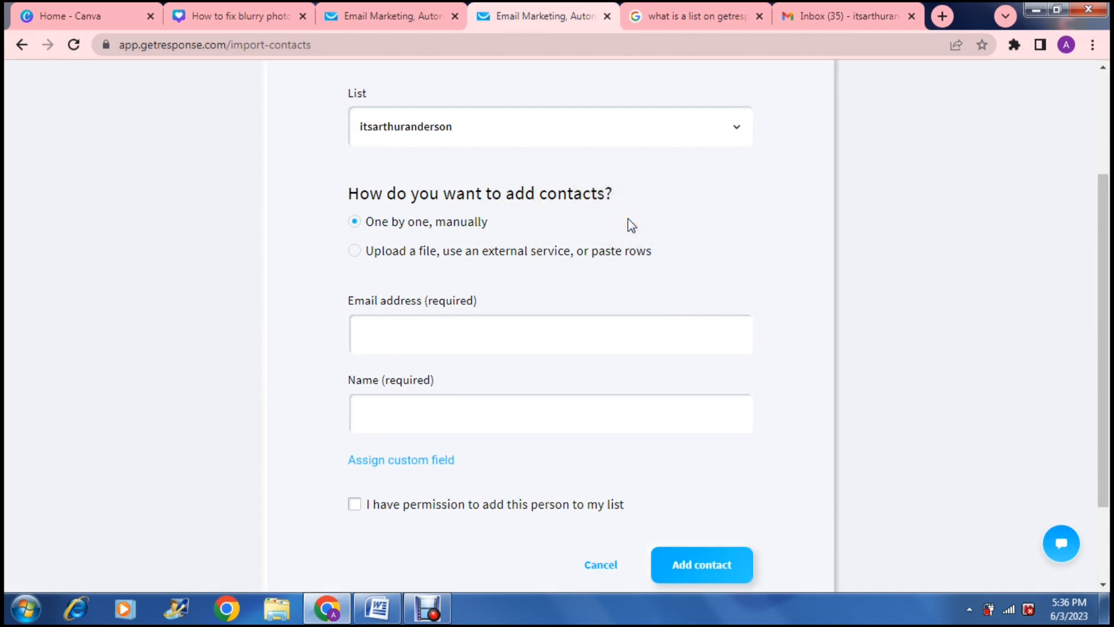
left_click(593, 334)
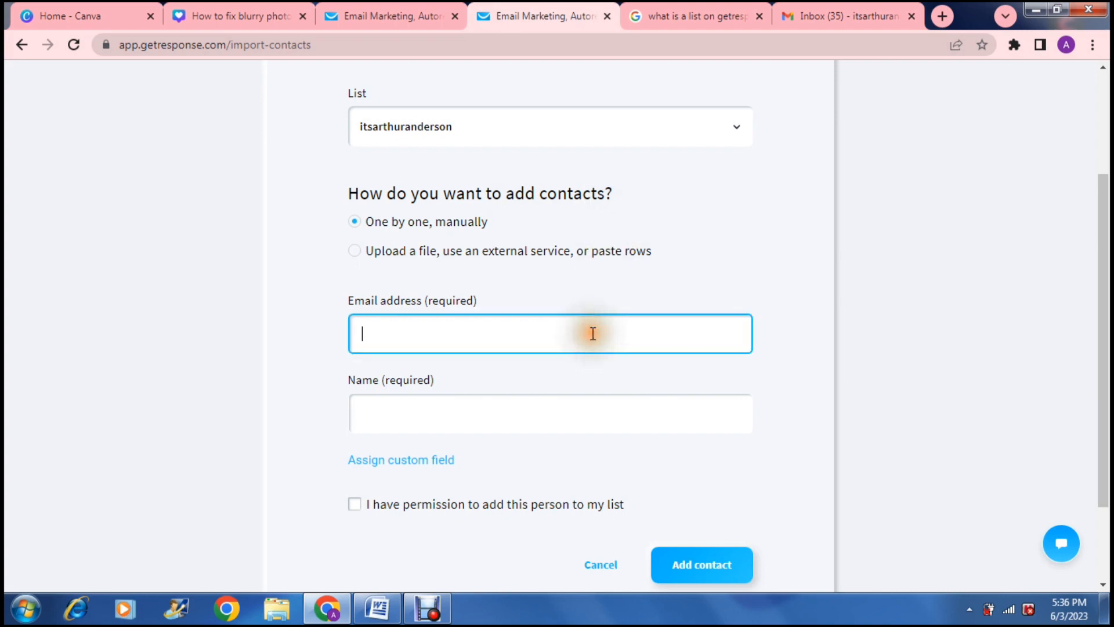
left_click(576, 409)
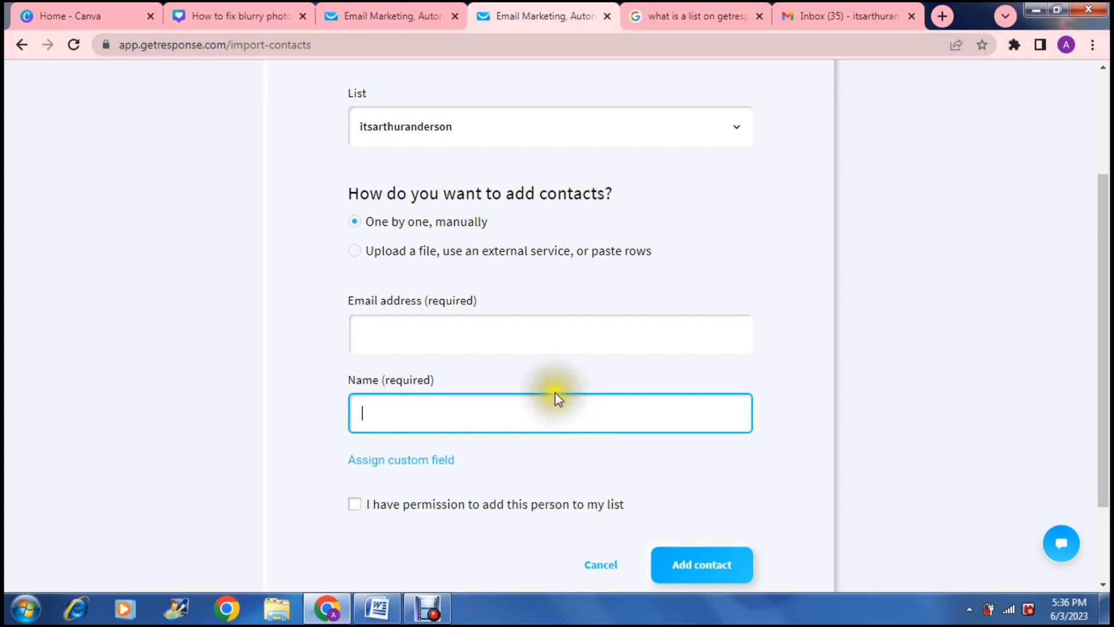
Step: Review the bulk import methods Upload file, Connect service, Paste from file and Migrate list, and leave the form without importing
left_click(355, 252)
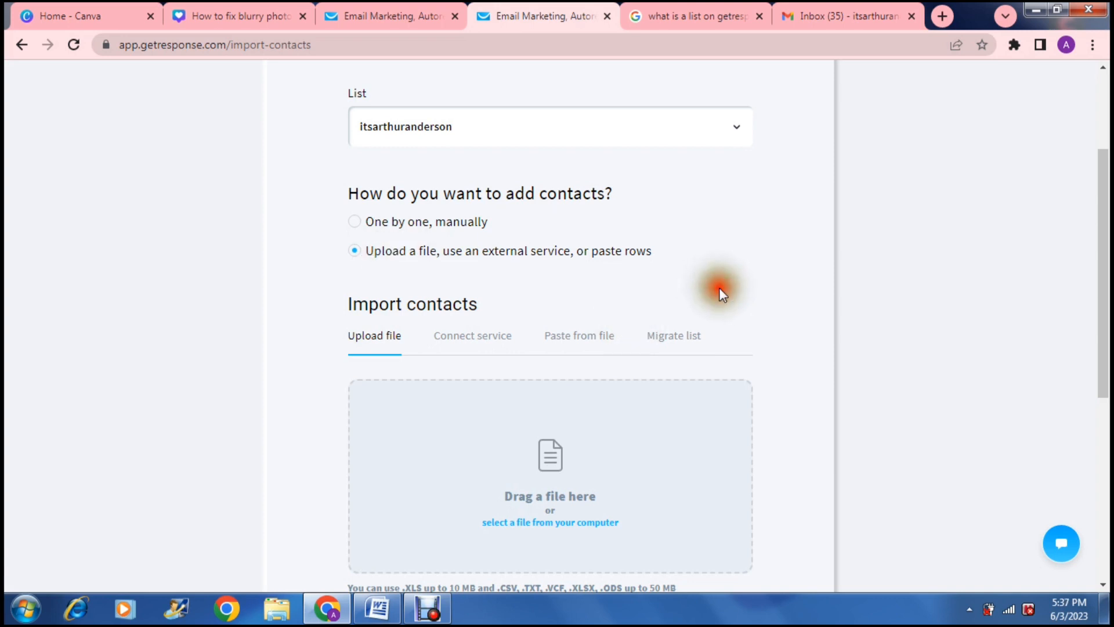
scroll(719, 288, "down", 2)
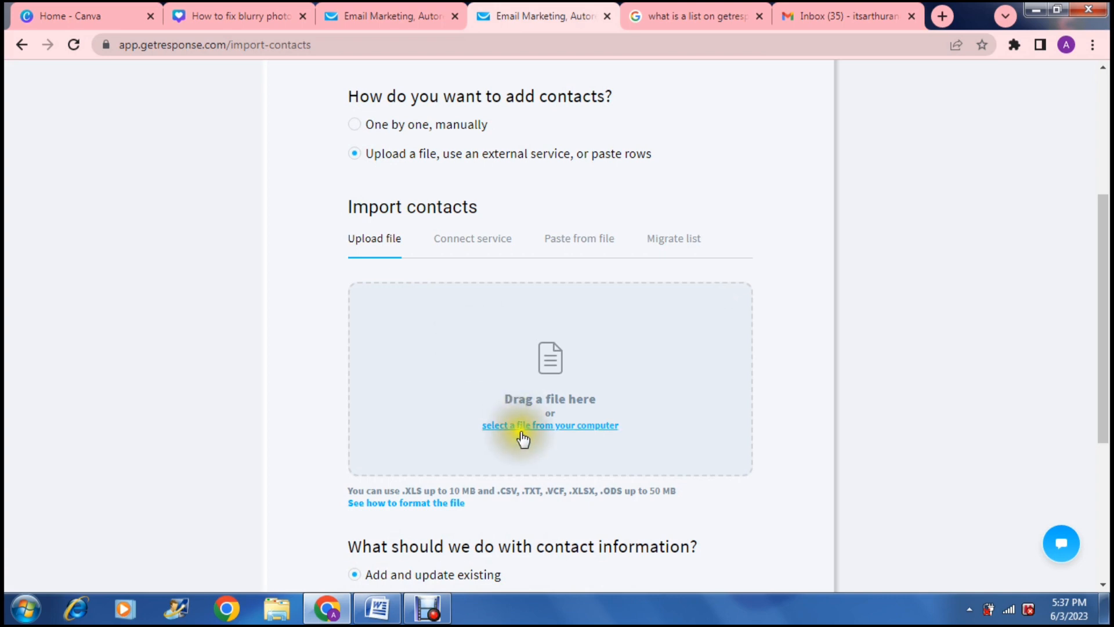
left_click(472, 241)
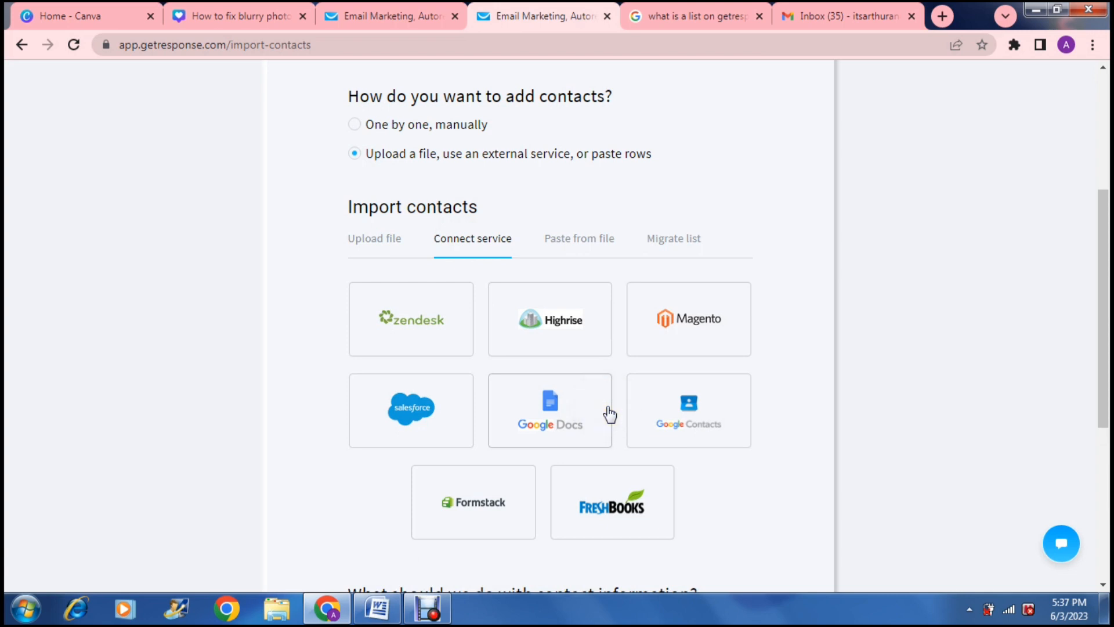
left_click(581, 244)
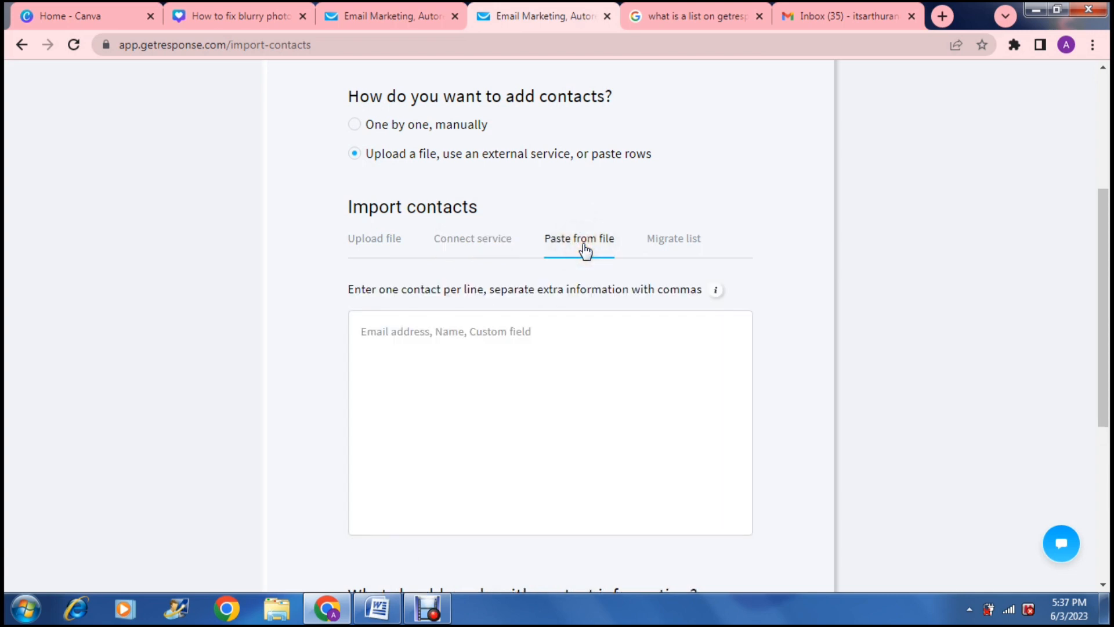
left_click(671, 239)
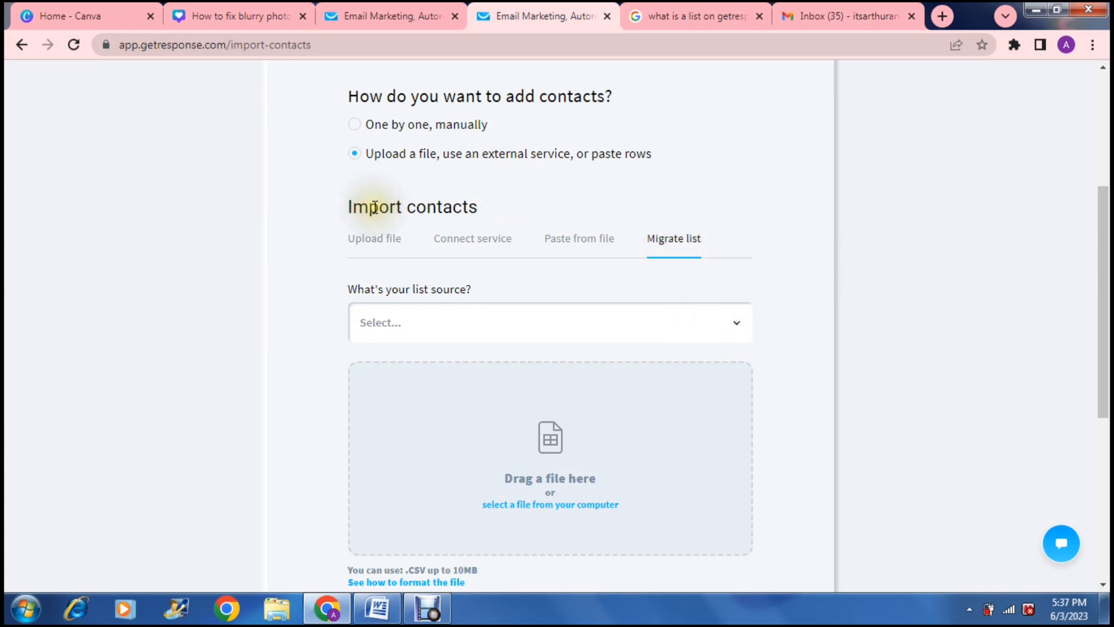
left_click_drag(1106, 304, 1092, 423)
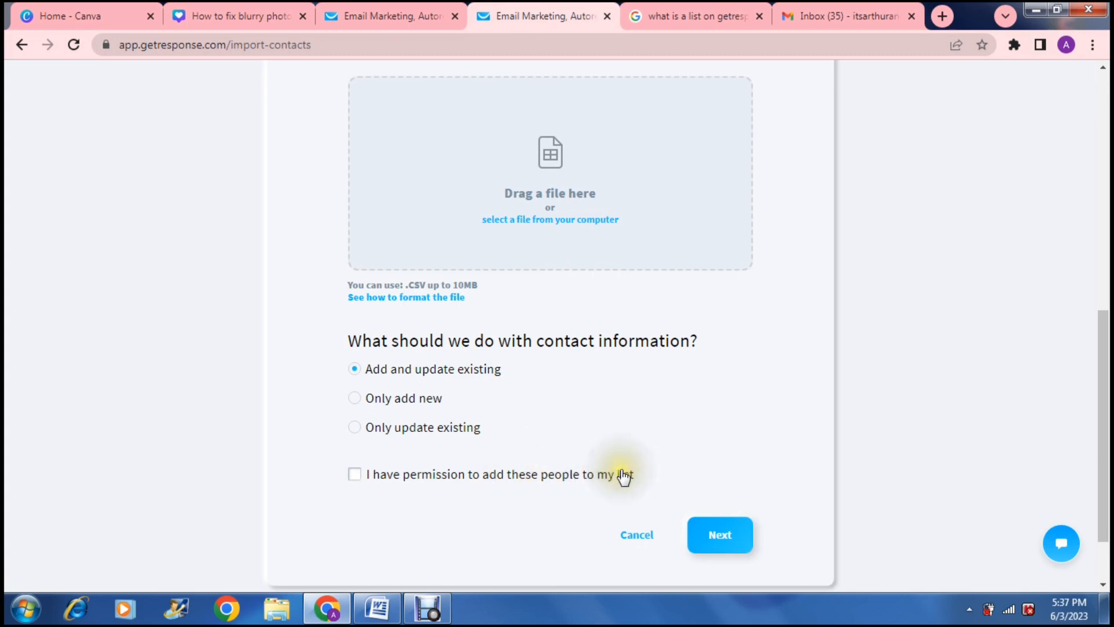
left_click(638, 535)
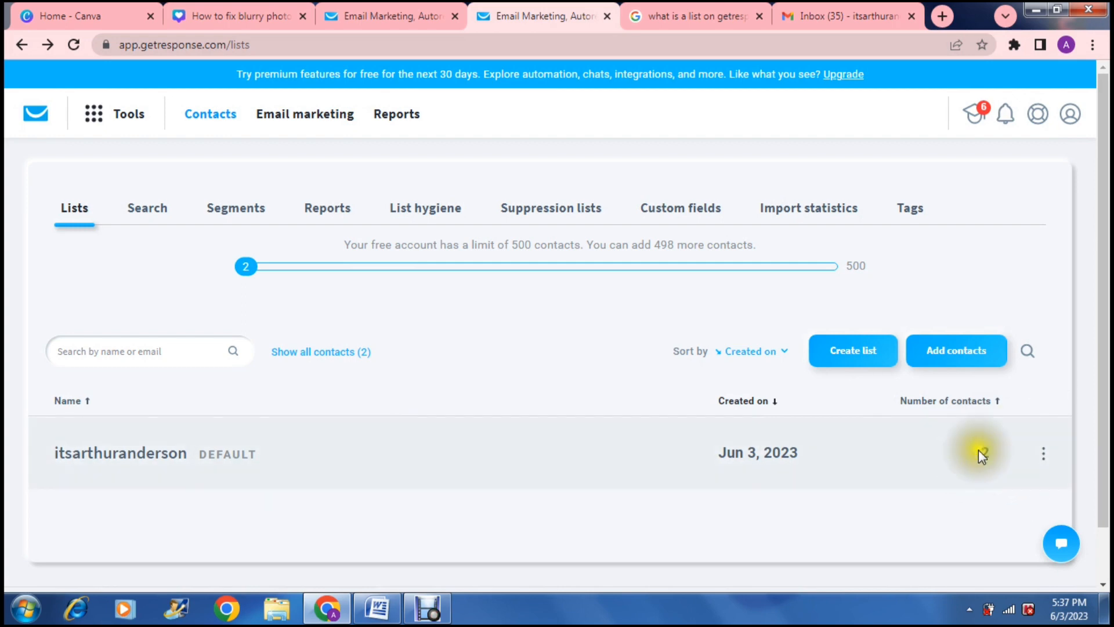
Step: Examine the actions available for the default contact list
left_click(1040, 456)
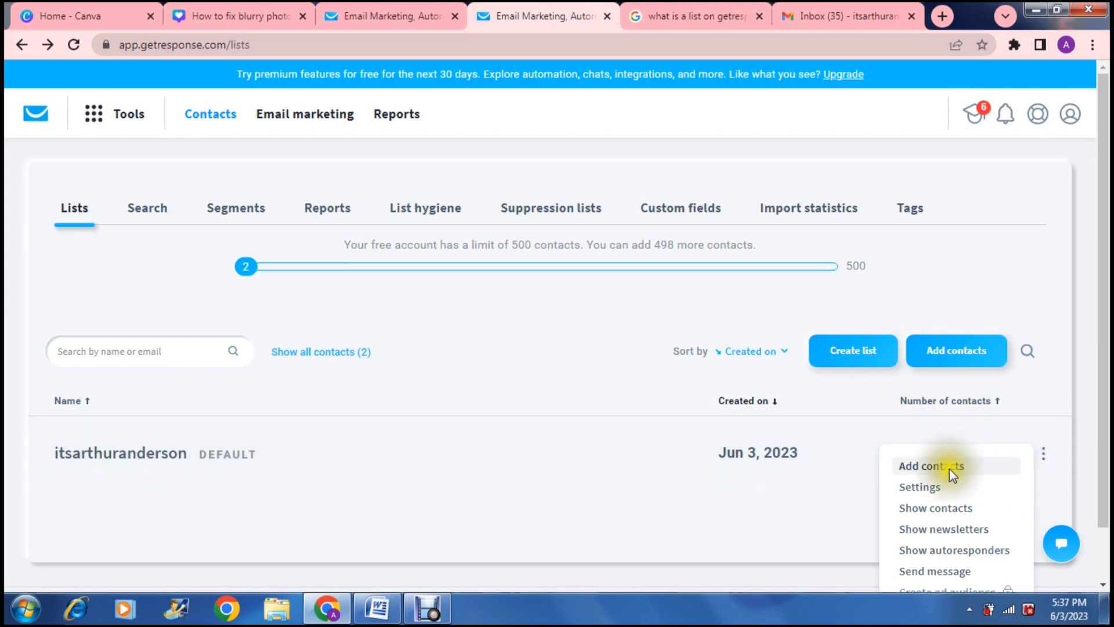
left_click(1039, 456)
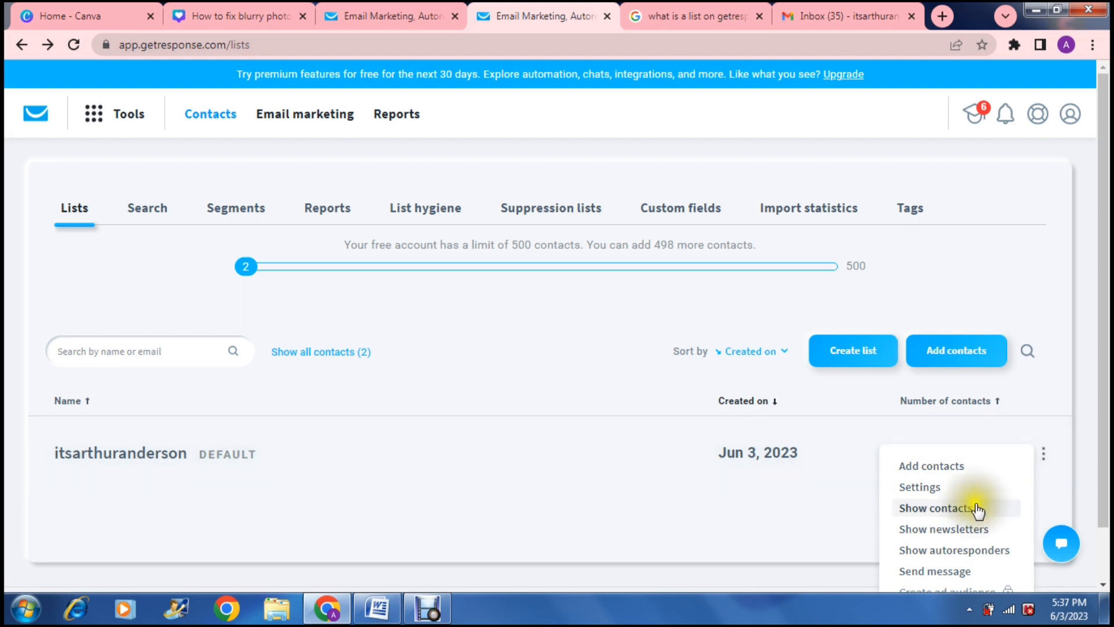
left_click(800, 520)
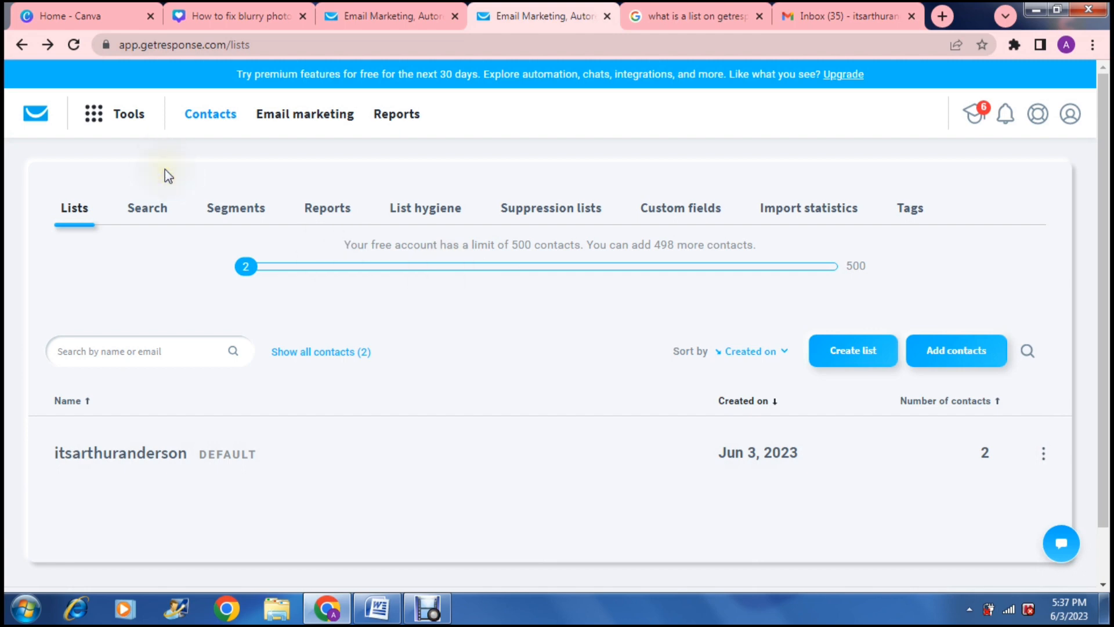
Step: Create a newsletter in Email marketing with the By myself option, keeping the current Windows color scheme and suppressing that message
left_click(120, 116)
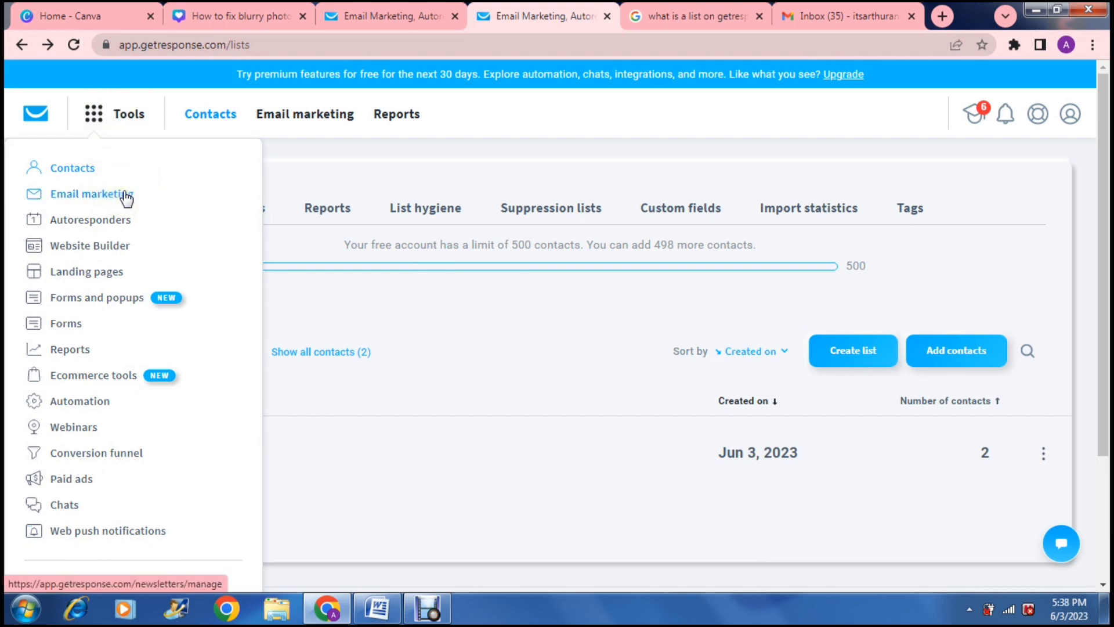
left_click(125, 198)
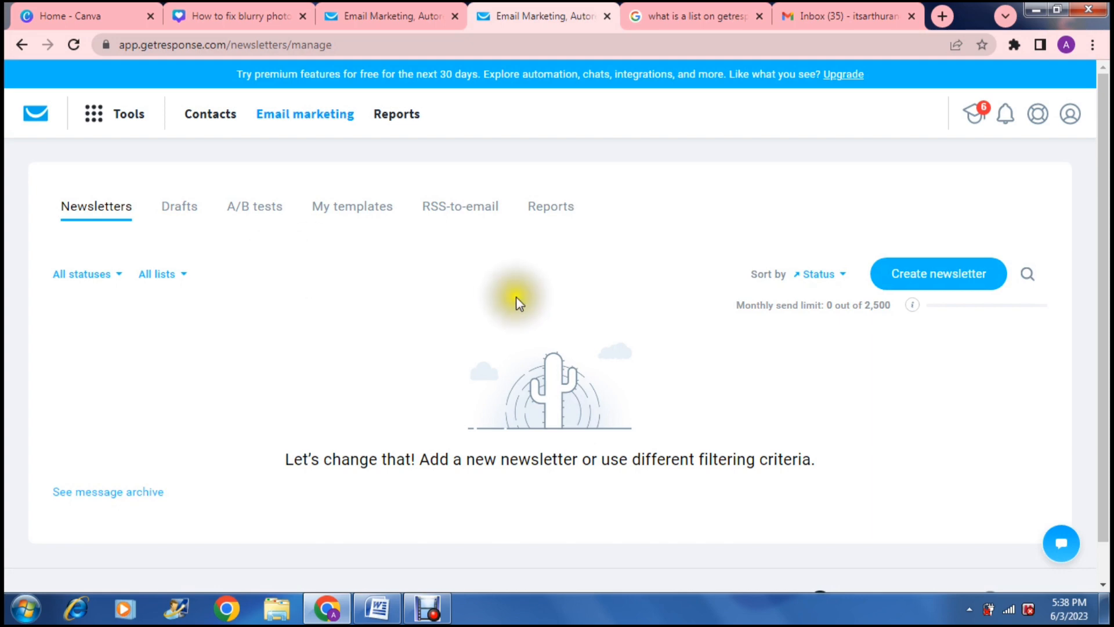
scroll(517, 297, "down", 1)
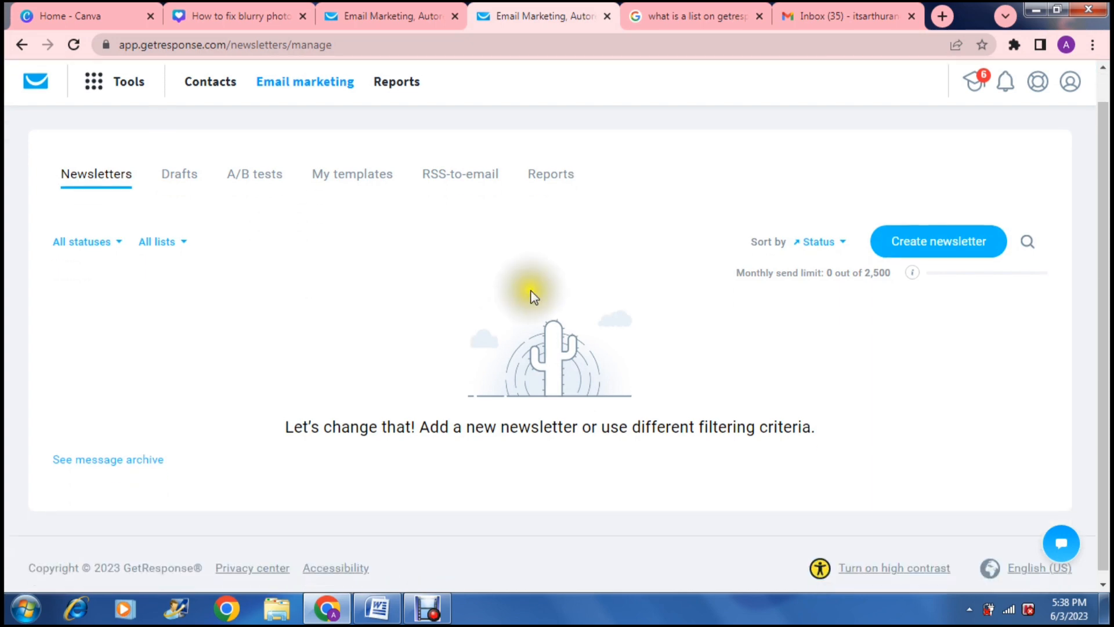
left_click(939, 248)
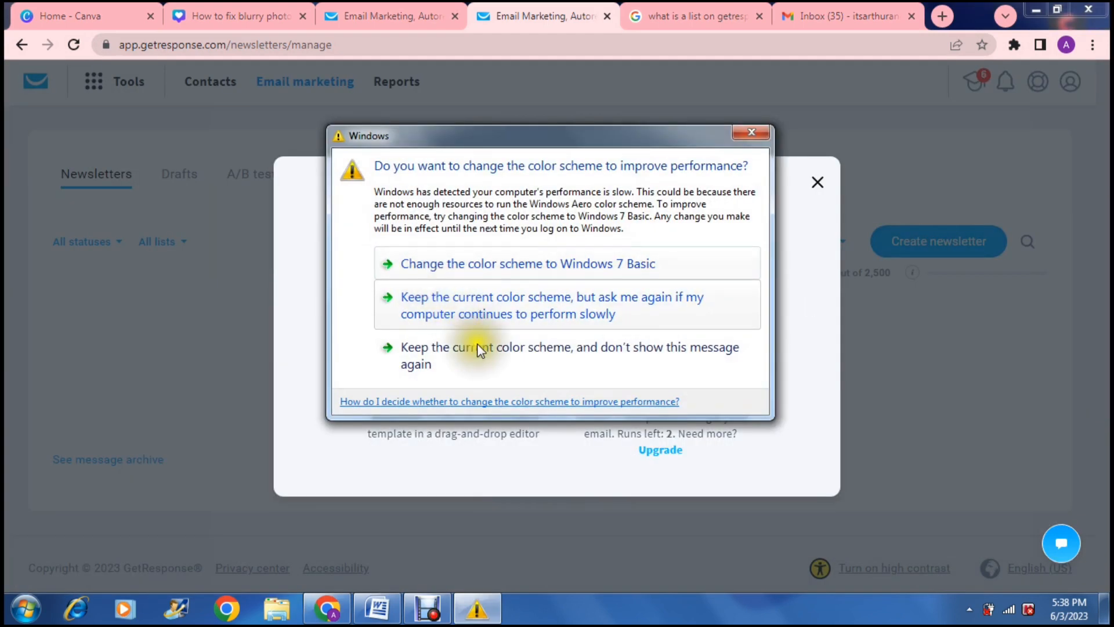
left_click(474, 346)
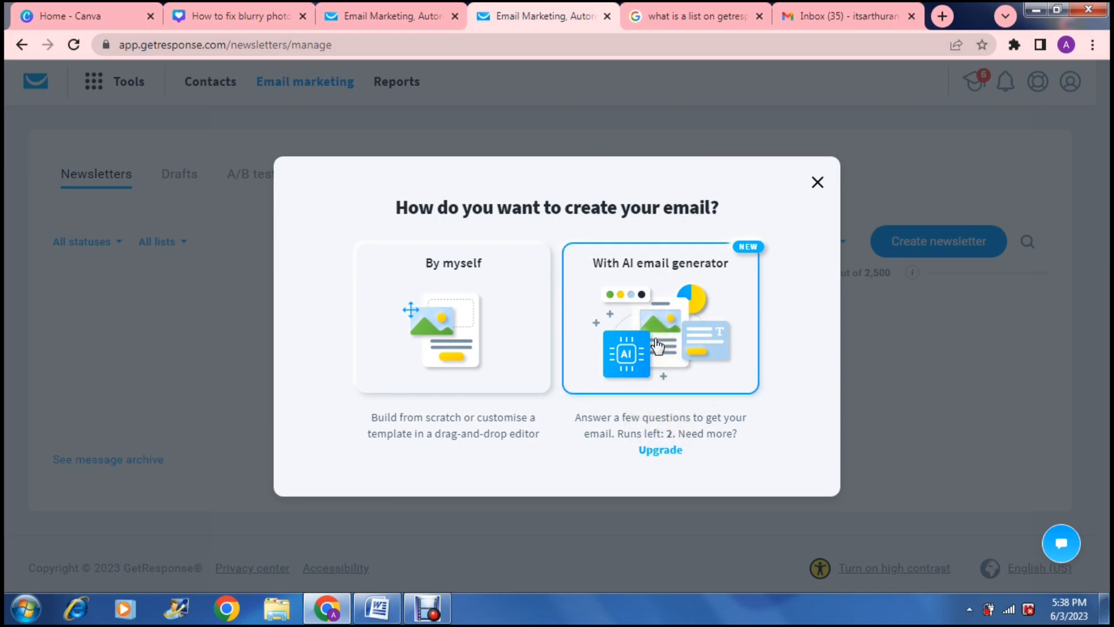
left_click(431, 323)
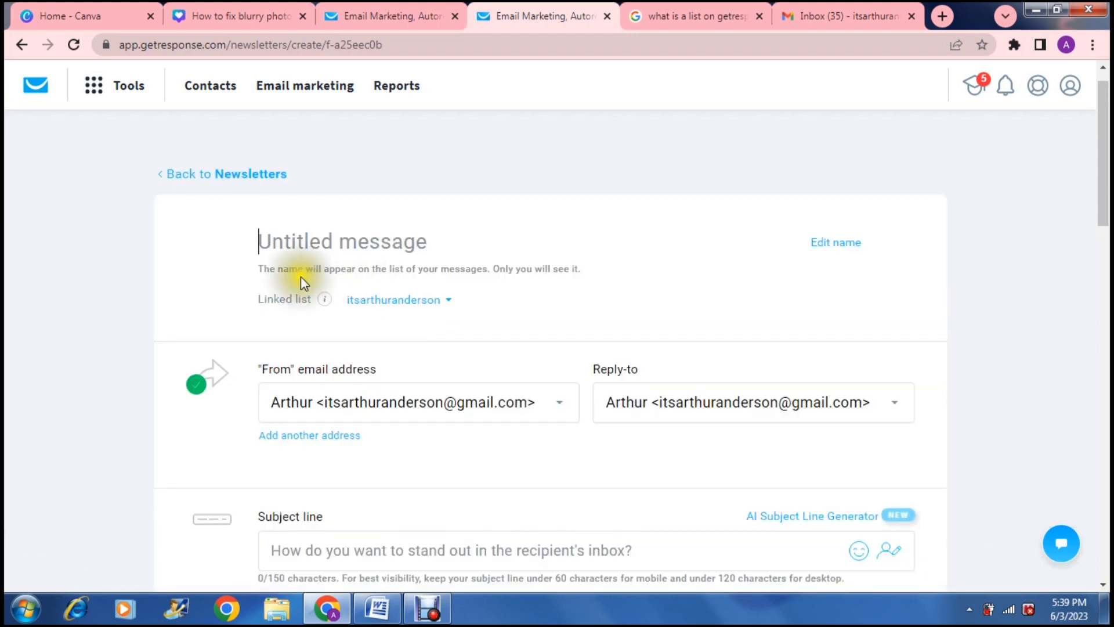
Step: Rename the untitled newsletter as "Sample message"
left_click(140, 279)
scroll(141, 278, "down", 1)
scroll(140, 278, "up", 1)
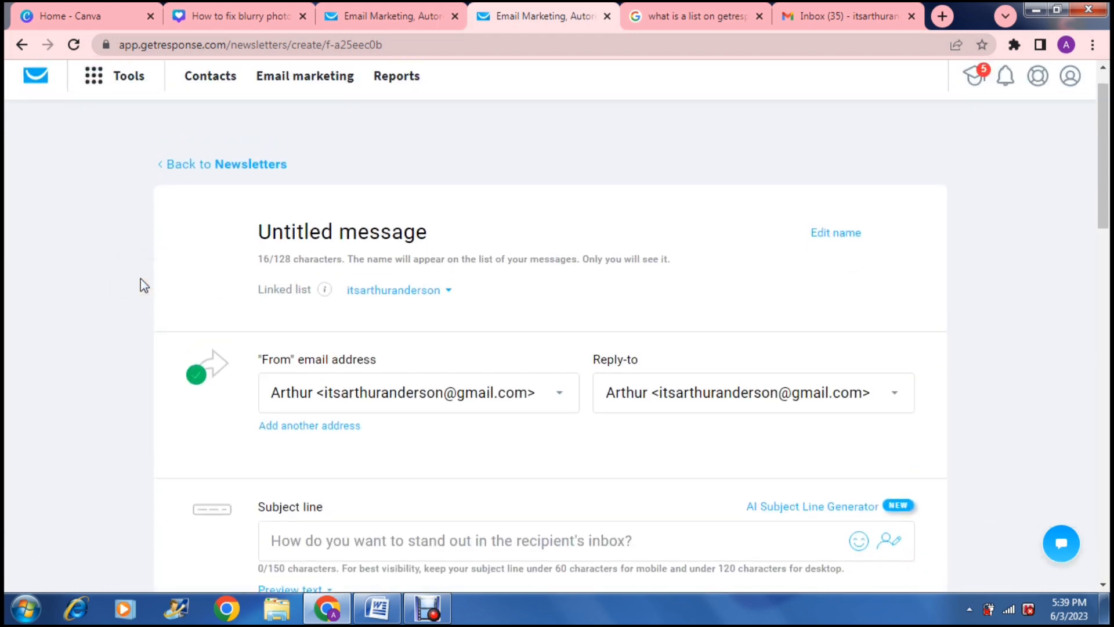
scroll(141, 279, "down", 1)
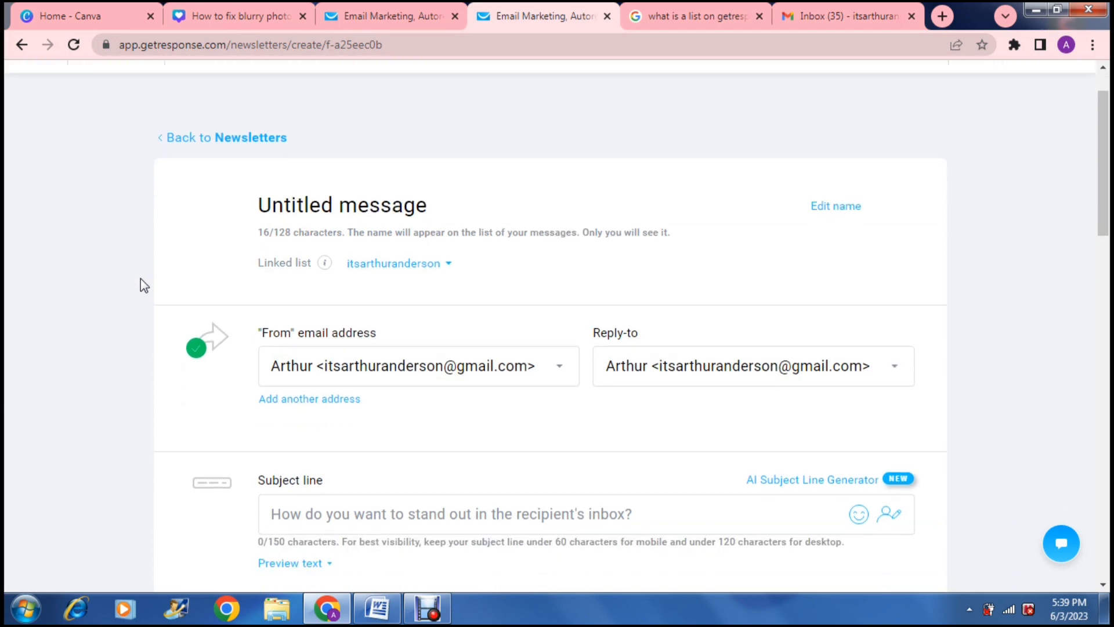
scroll(141, 279, "down", 1)
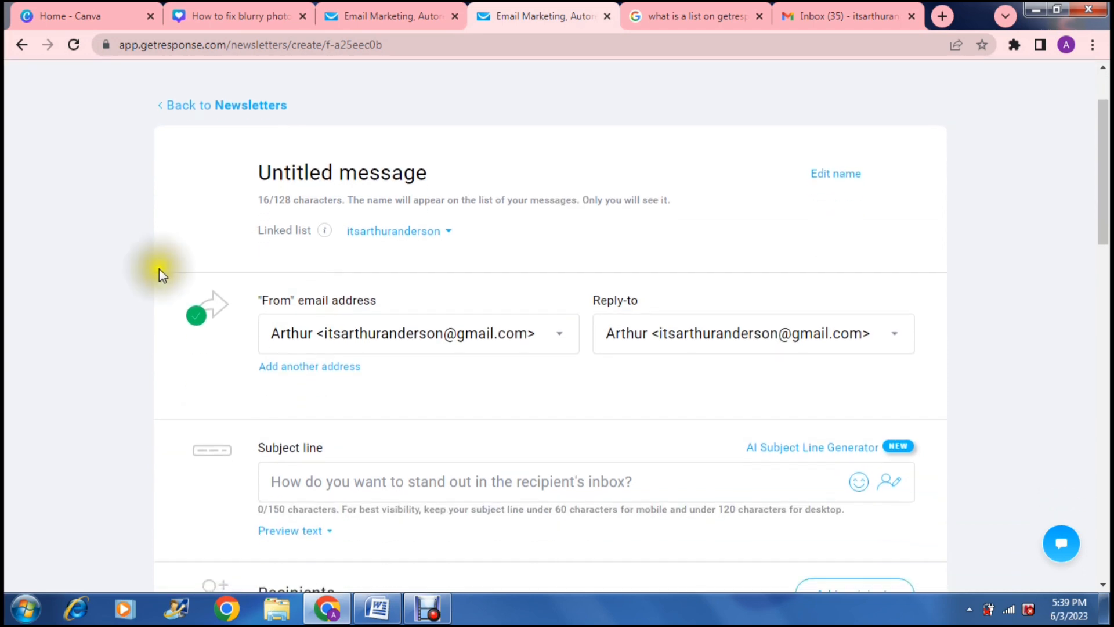
left_click(436, 173)
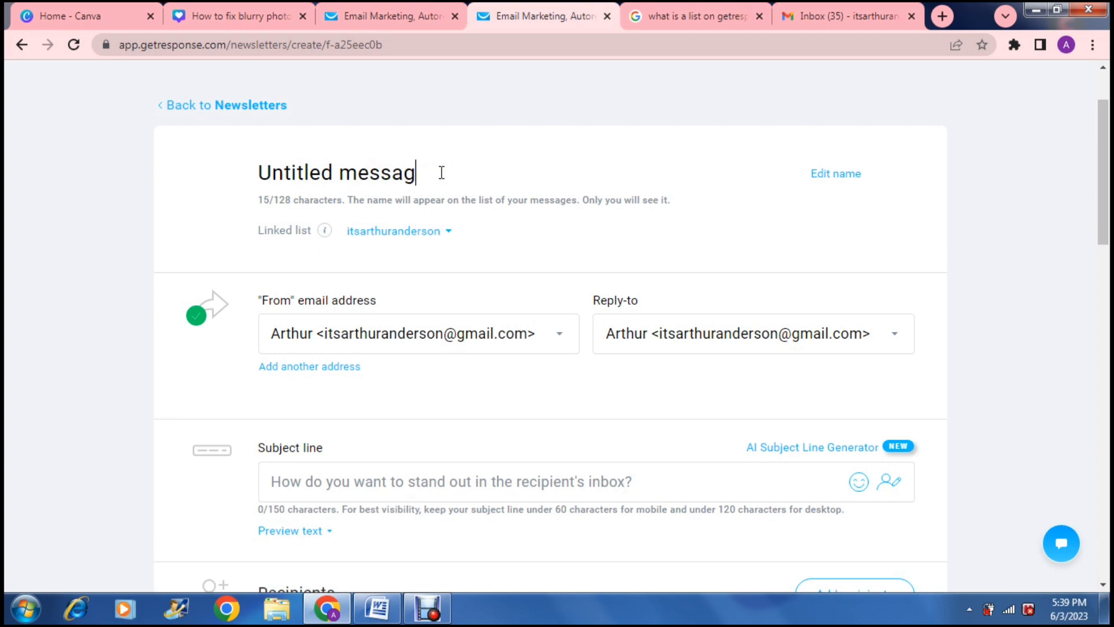
key("BackSpace")
key("BackSpace")
key("BackSpace")
key("BackSpace")
key("BackSpace")
key("BackSpace")
key("BackSpace")
key("BackSpace")
key("BackSpace")
key("BackSpace")
key("BackSpace")
key("BackSpace")
key("BackSpace")
key("BackSpace")
key("BackSpace")
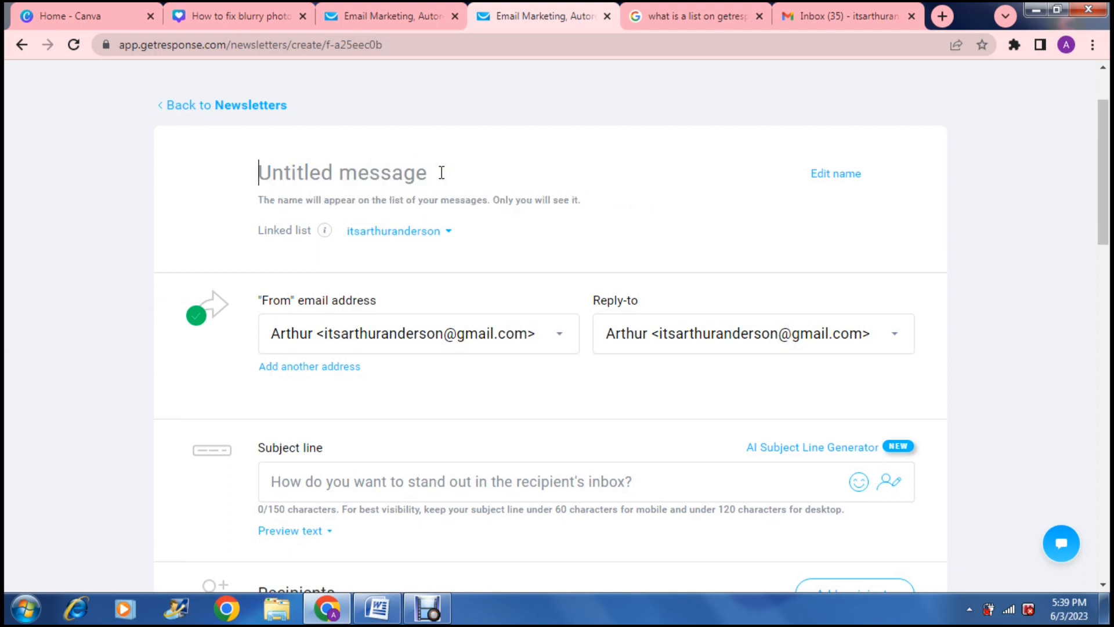
type("Sample message")
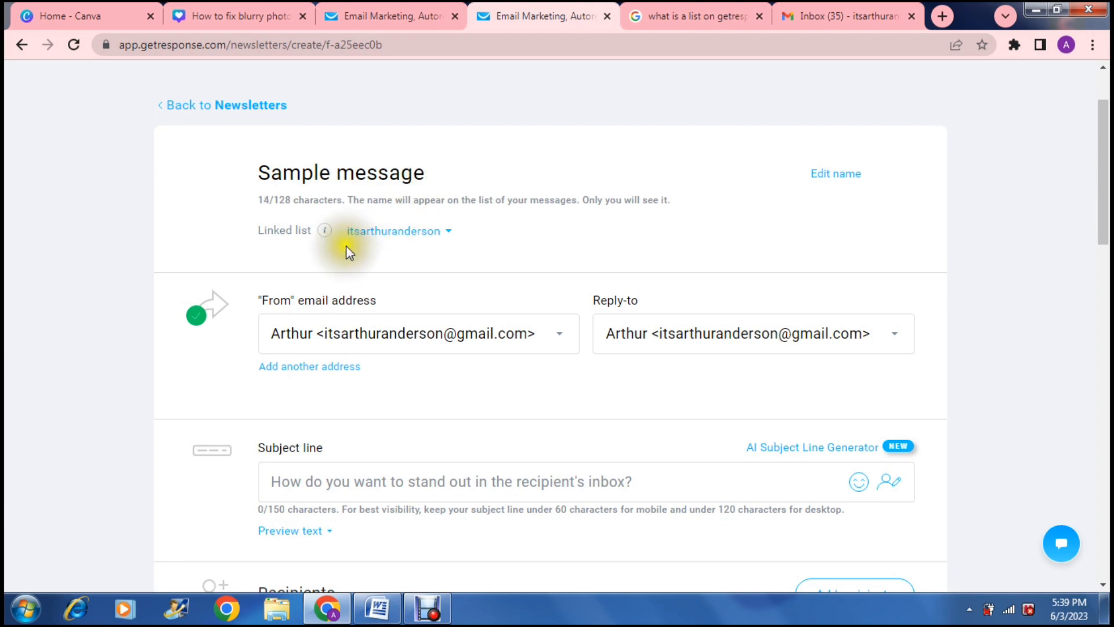
Step: Check the newsletter's linked list choices and its sender and reply-to settings
left_click(449, 232)
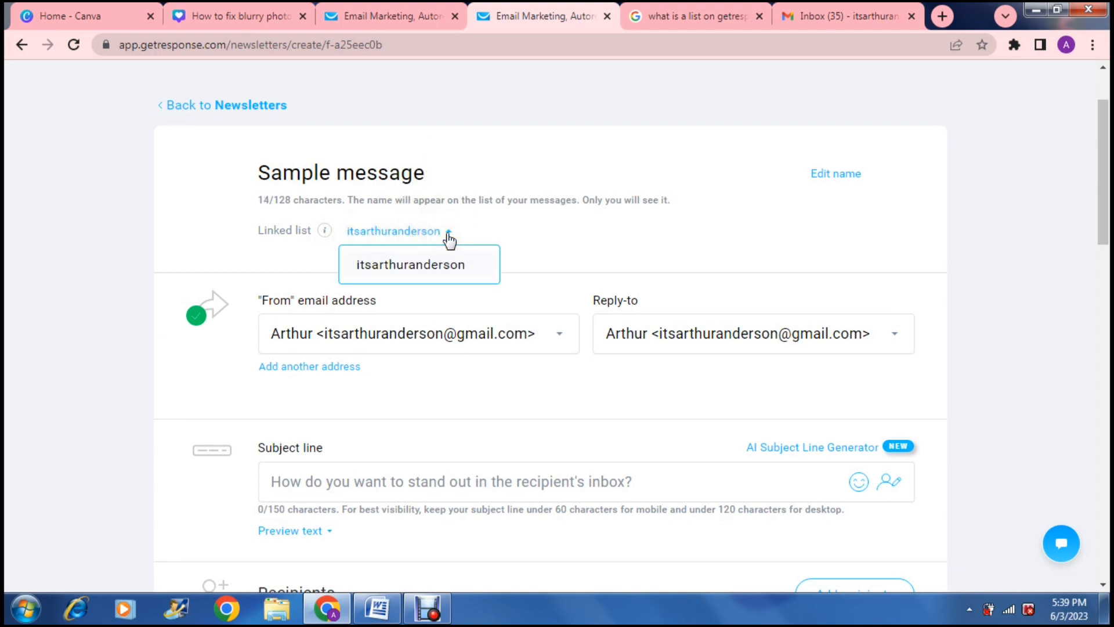
left_click(514, 238)
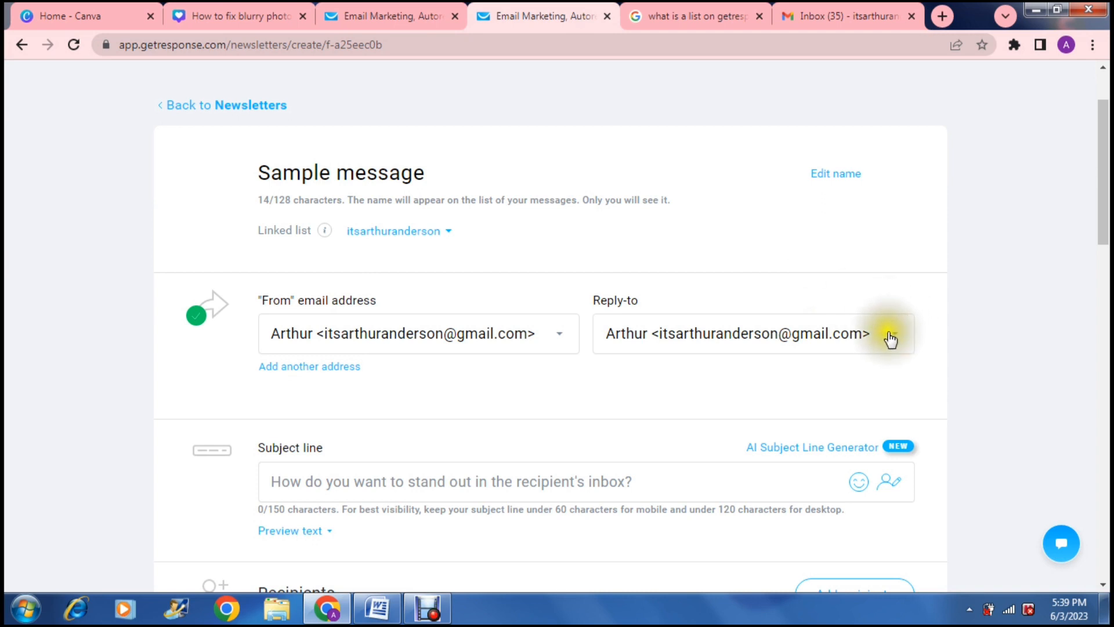
left_click(835, 294)
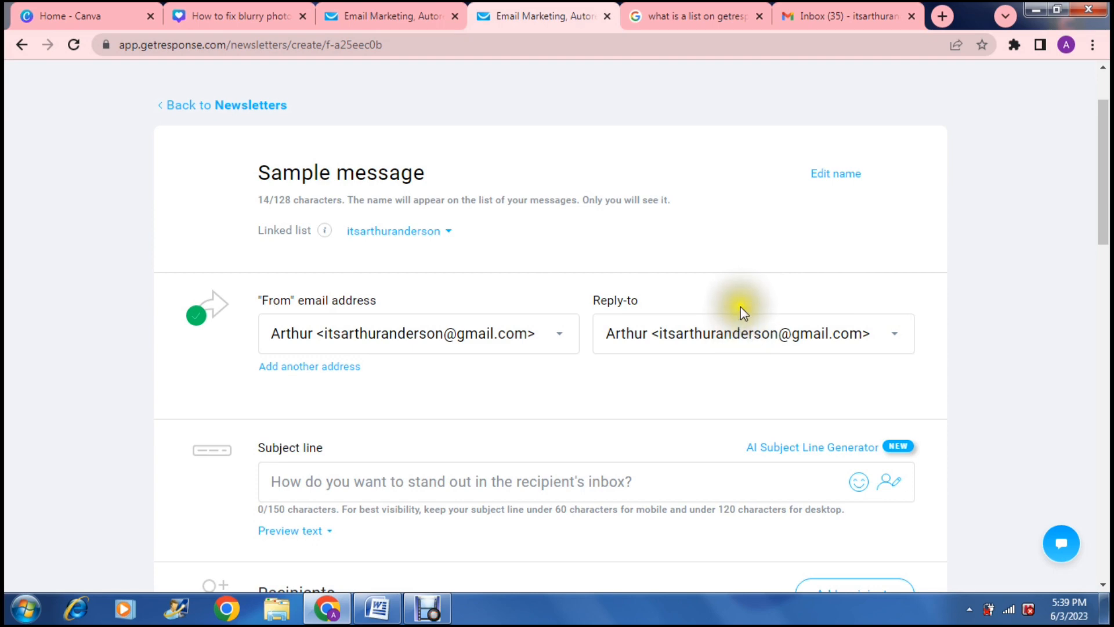
Step: Set the newsletter's subject line to "Newsletter"
scroll(743, 309, "down", 3)
scroll(746, 311, "down", 2)
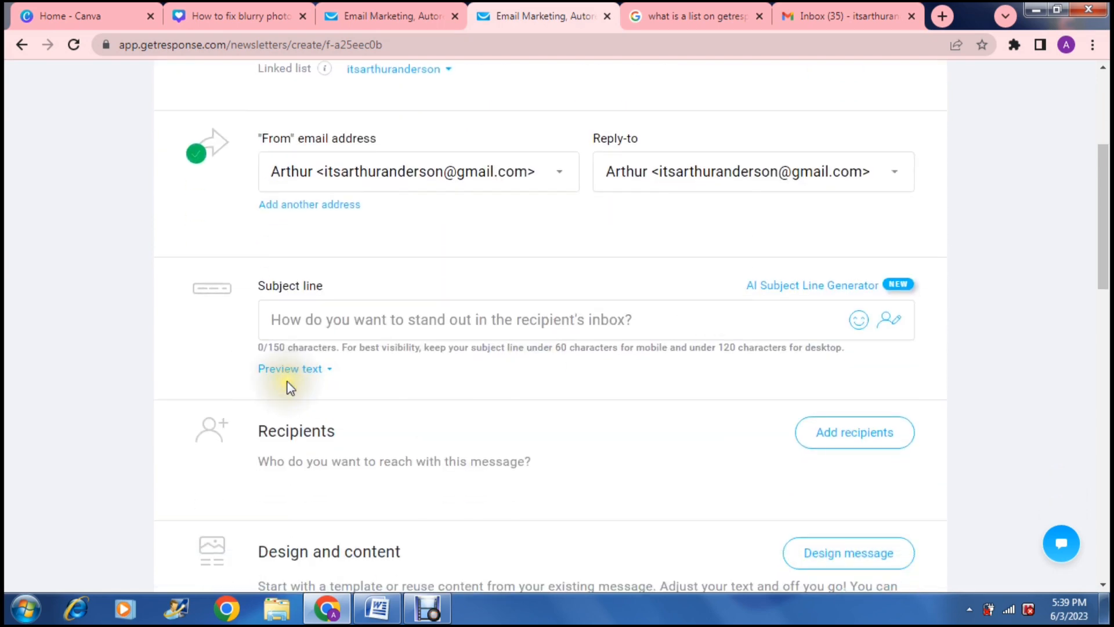
left_click(317, 321)
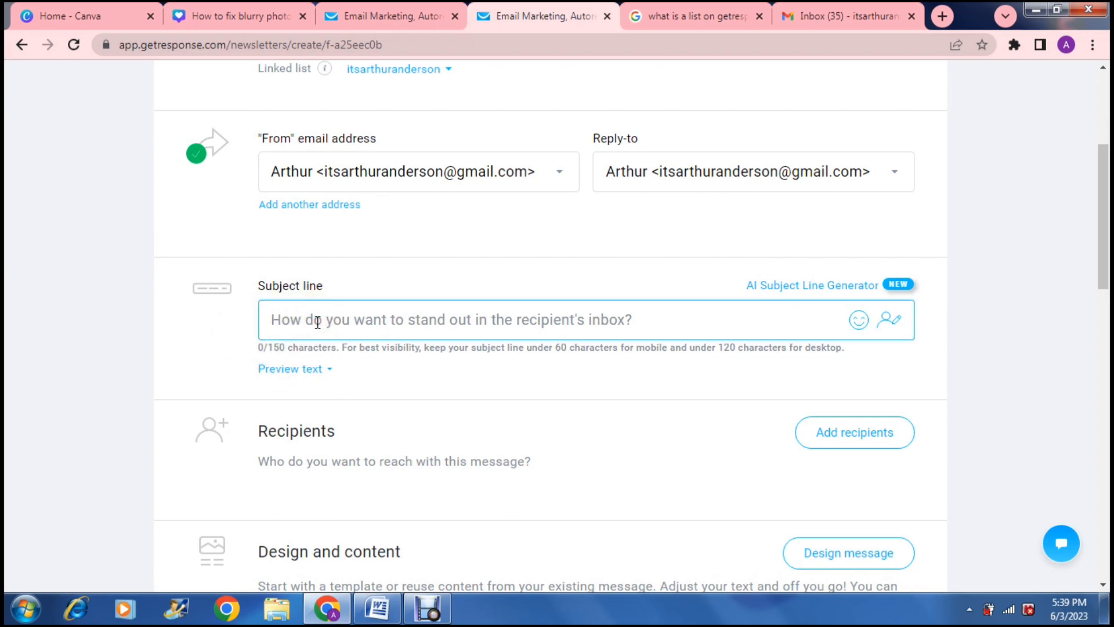
type("New ")
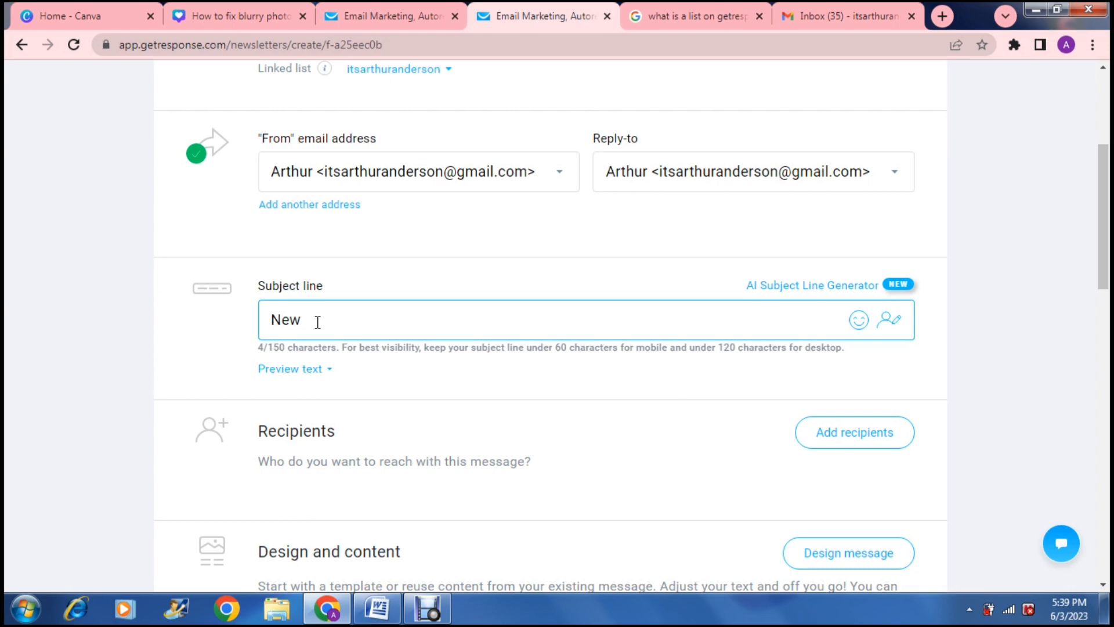
type("letter")
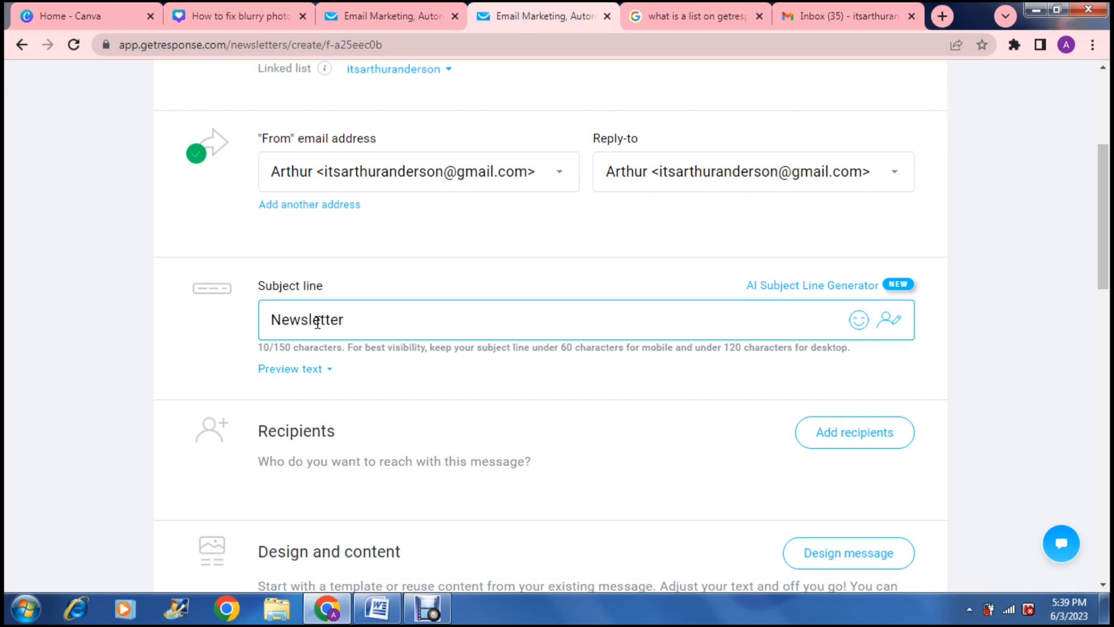
left_click(362, 319)
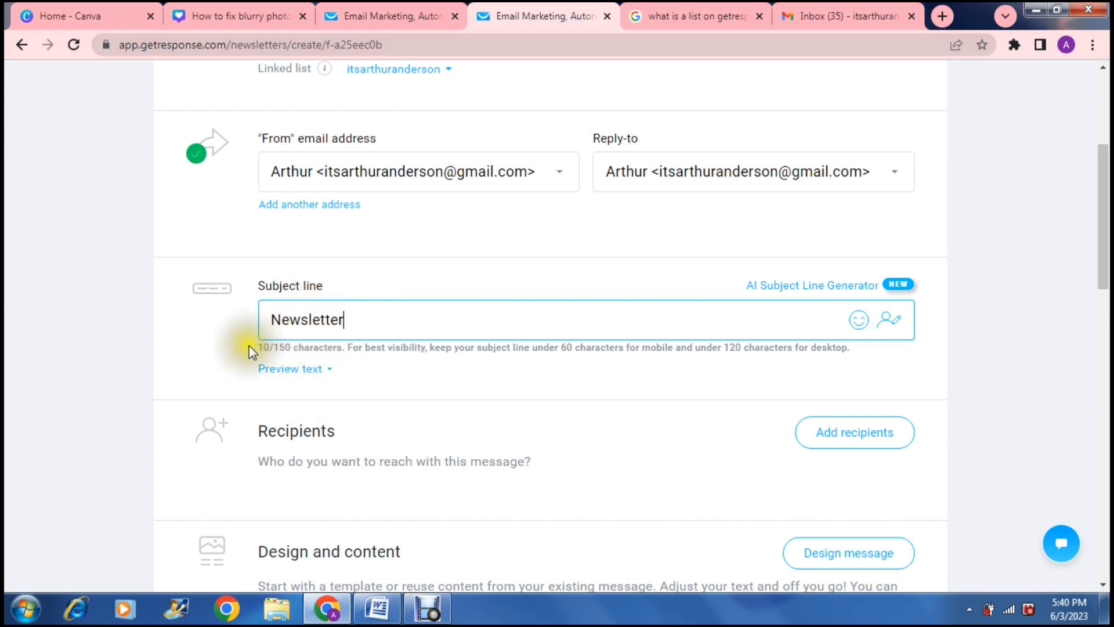
left_click(192, 351)
Step: Add the default contact list as the newsletter's recipients
scroll(187, 353, "down", 2)
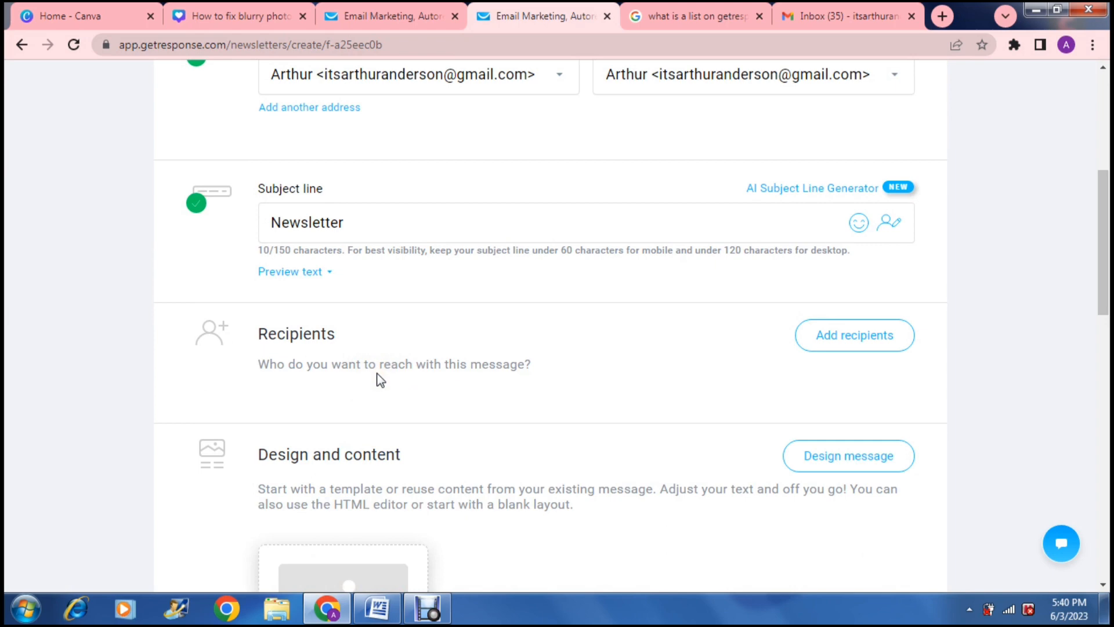
left_click(819, 340)
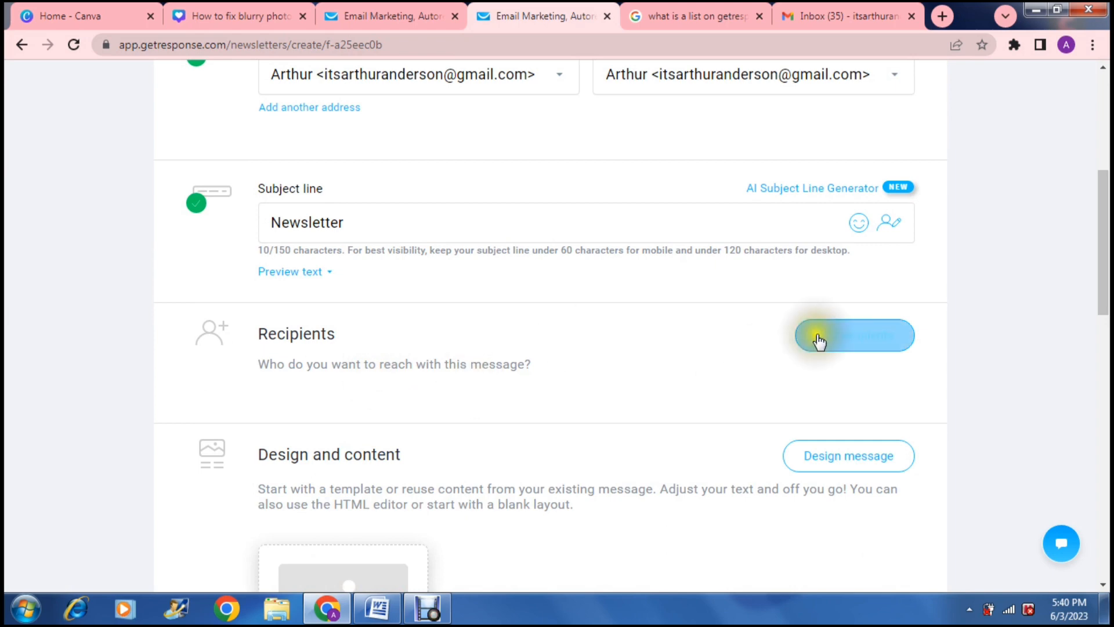
left_click(823, 341)
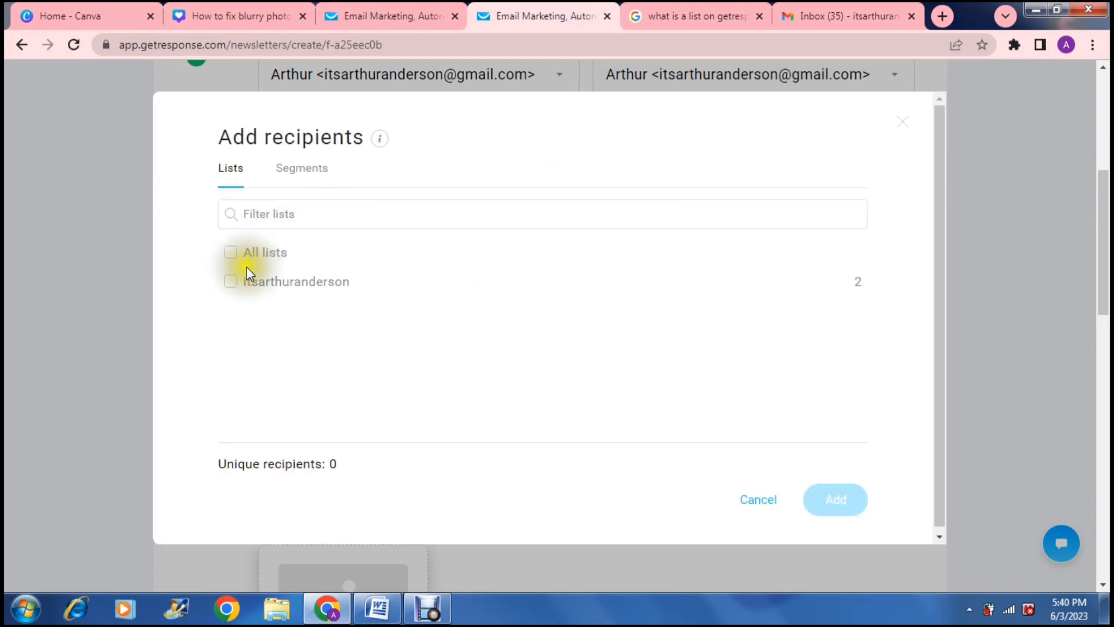
left_click(230, 284)
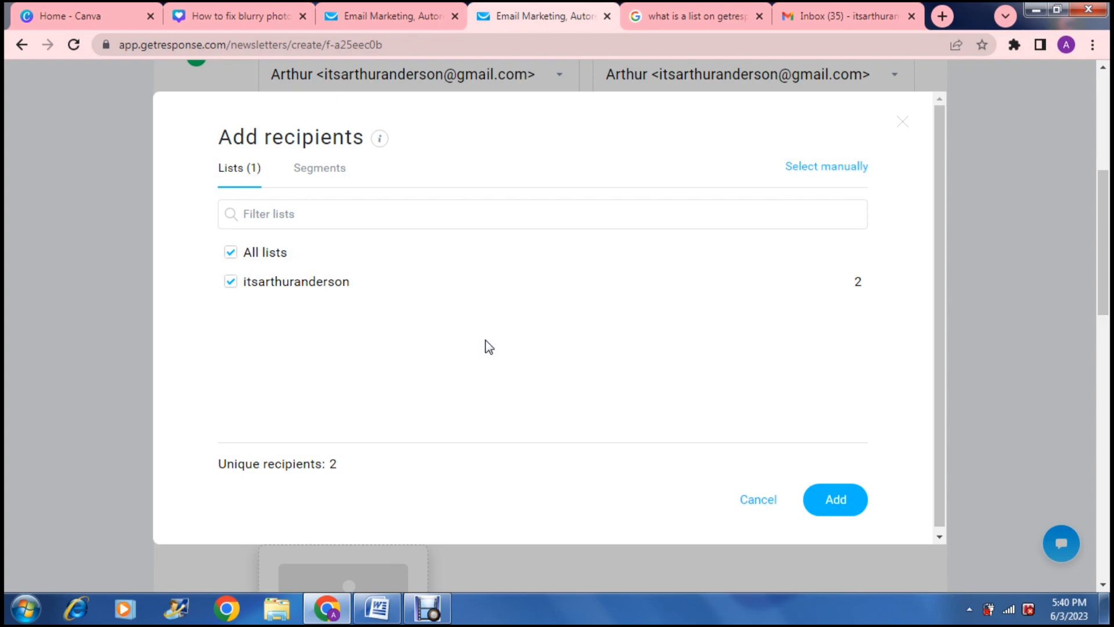
left_click(820, 505)
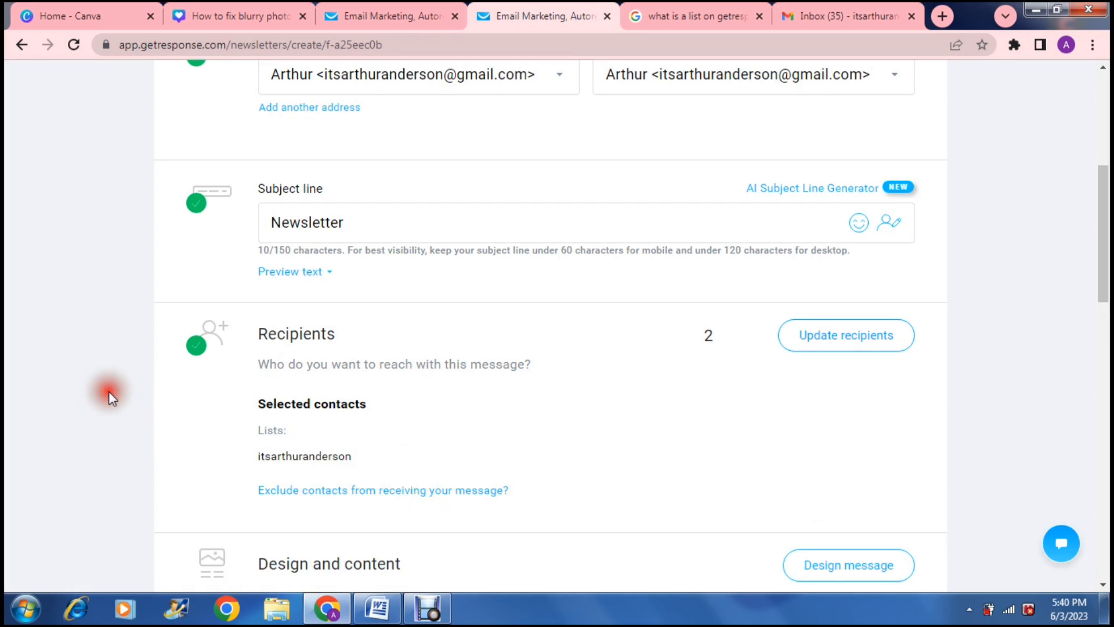
Step: Start designing the message and filter the predesigned templates by the Promote category
scroll(109, 392, "down", 5)
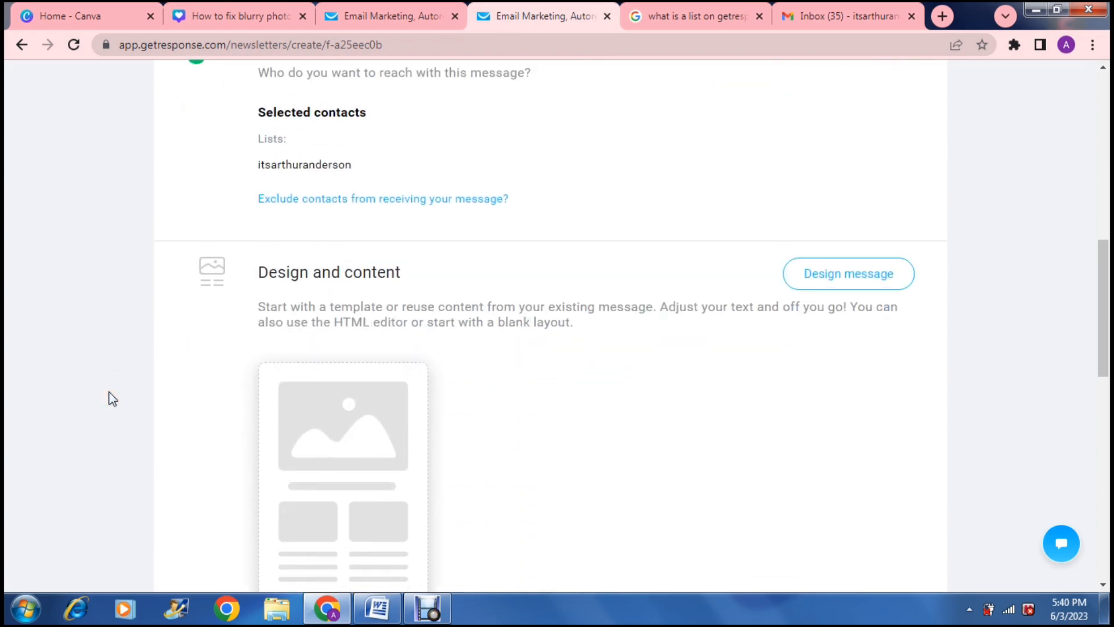
scroll(112, 398, "down", 2)
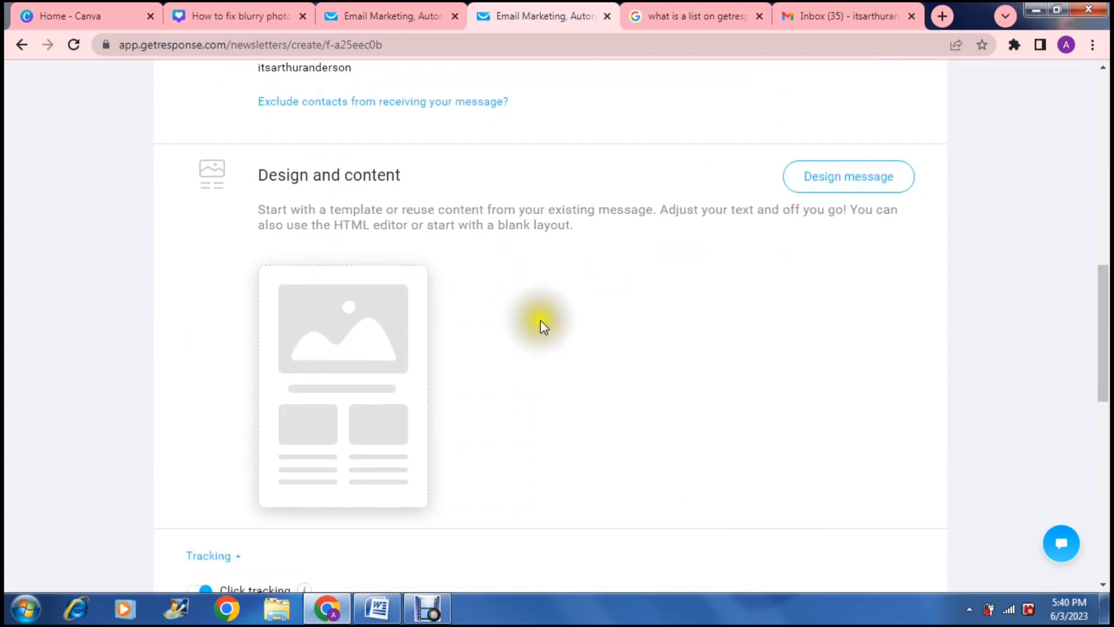
left_click(829, 184)
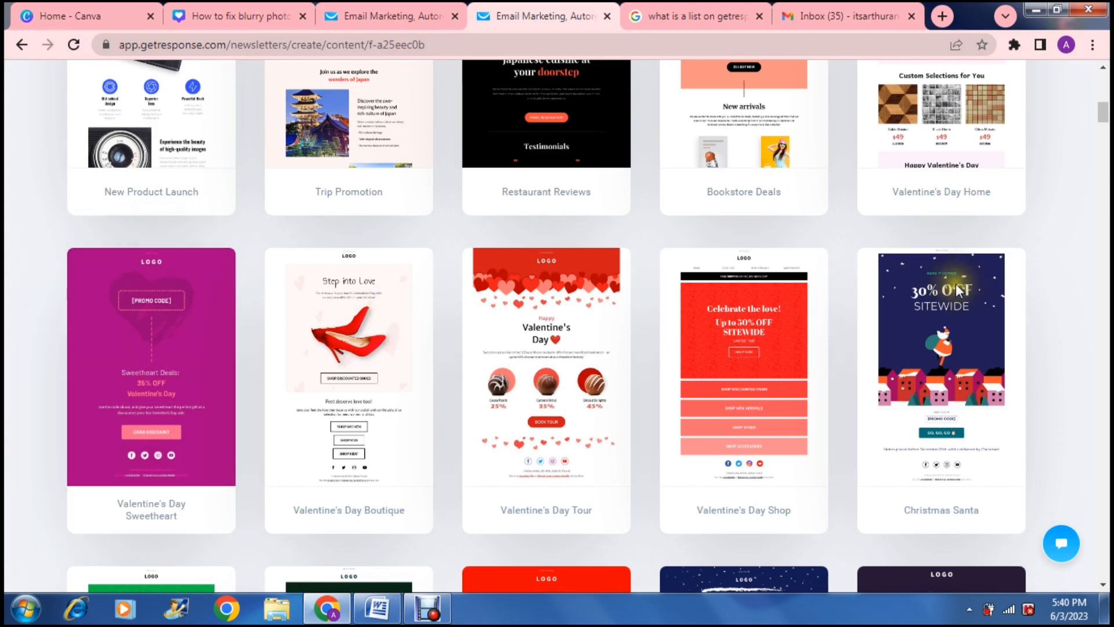
scroll(838, 258, "down", 4)
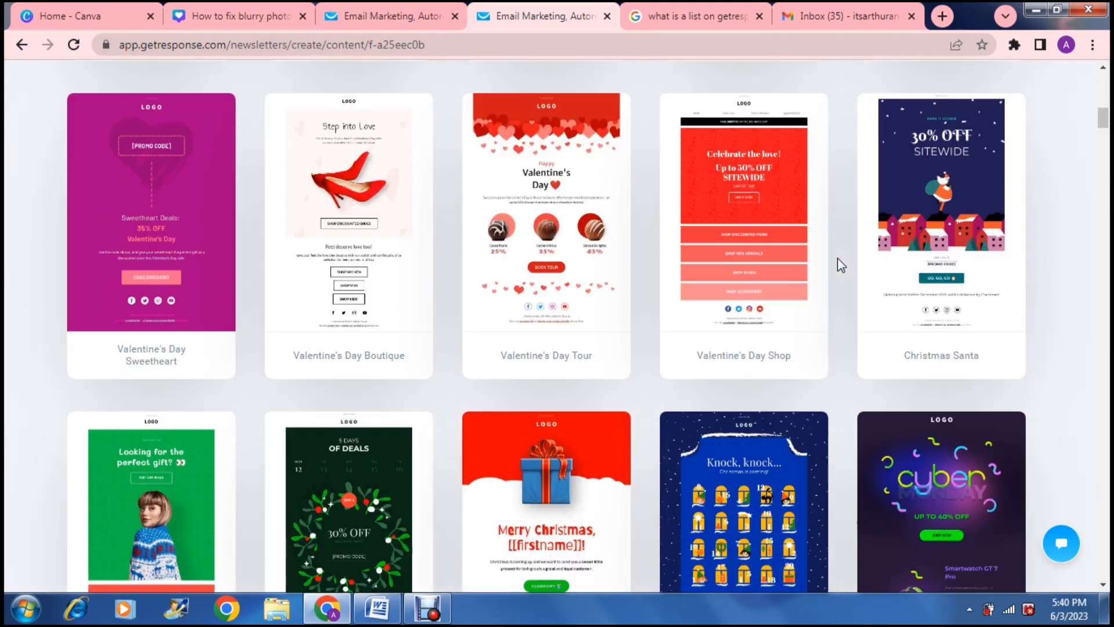
scroll(838, 258, "up", 10)
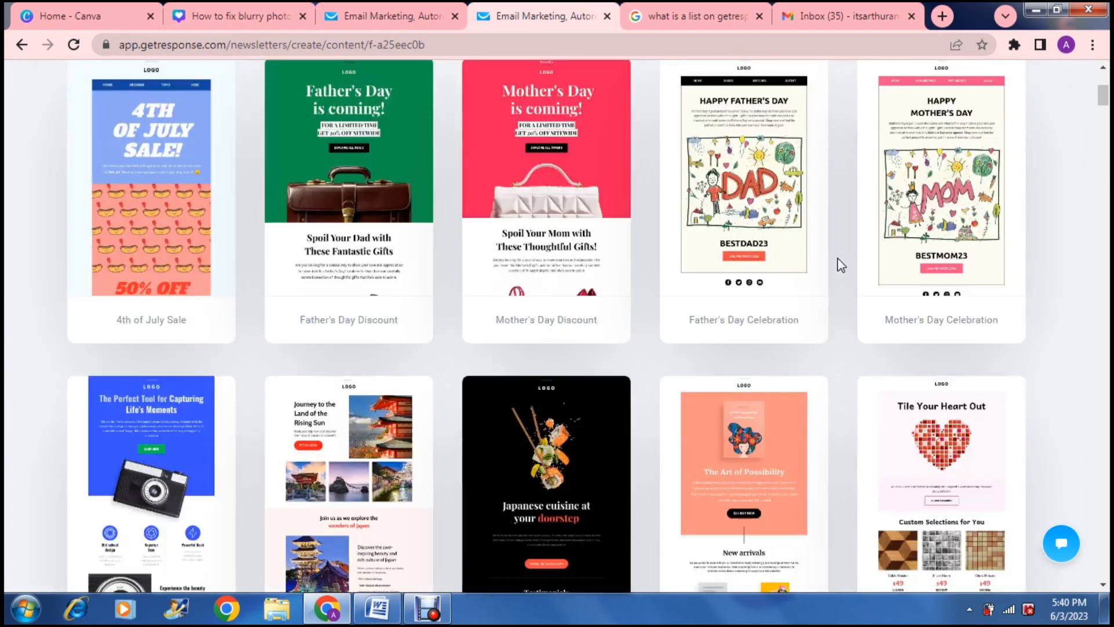
scroll(838, 258, "up", 3)
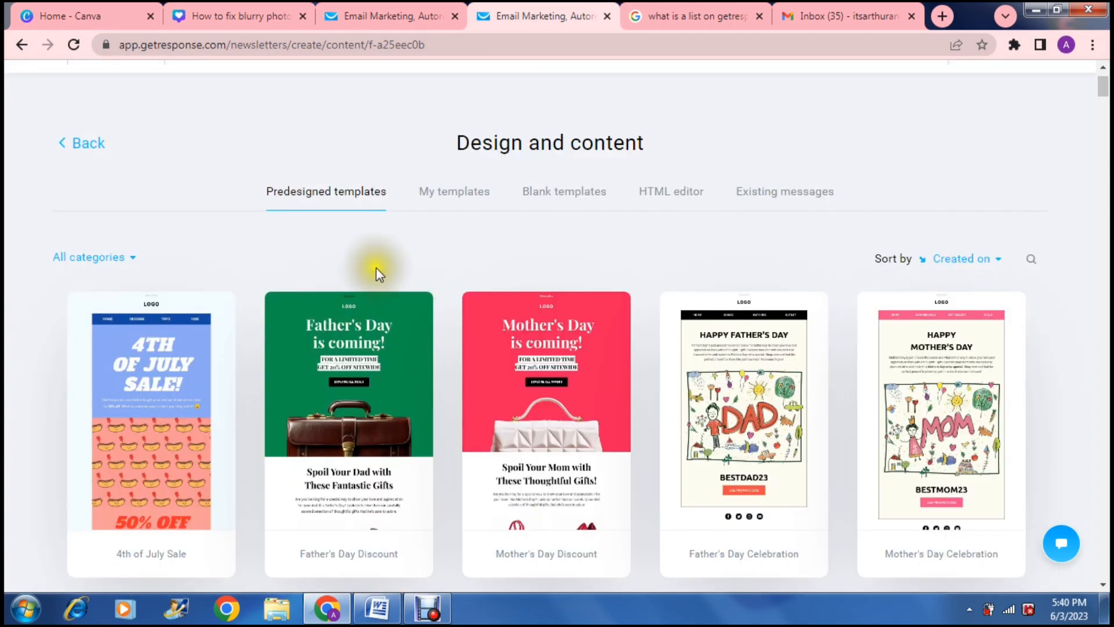
left_click(115, 261)
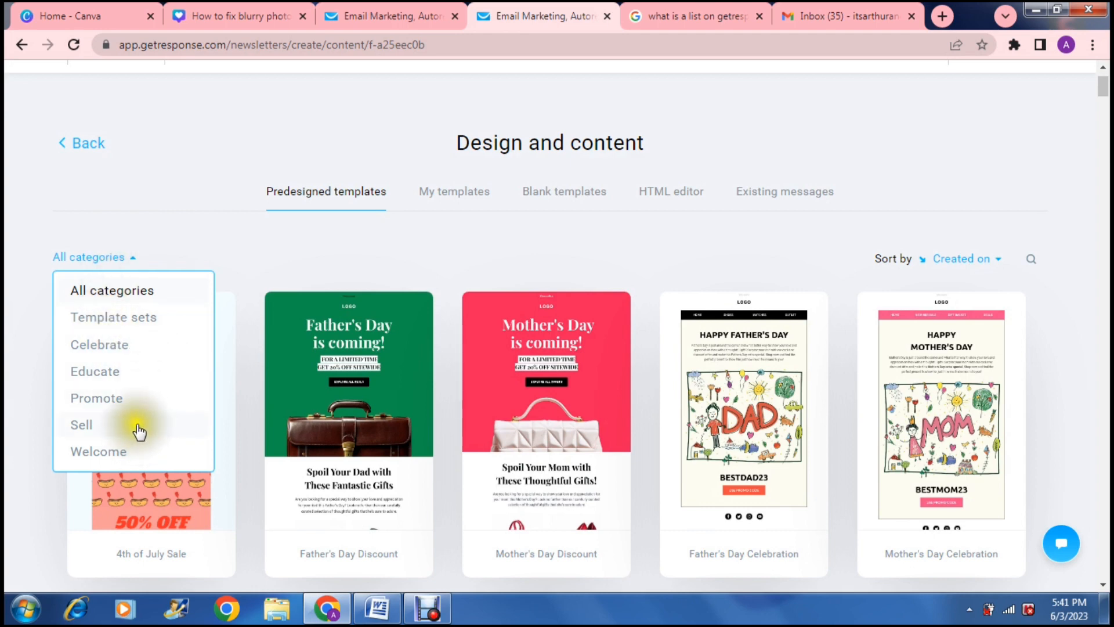
left_click(135, 402)
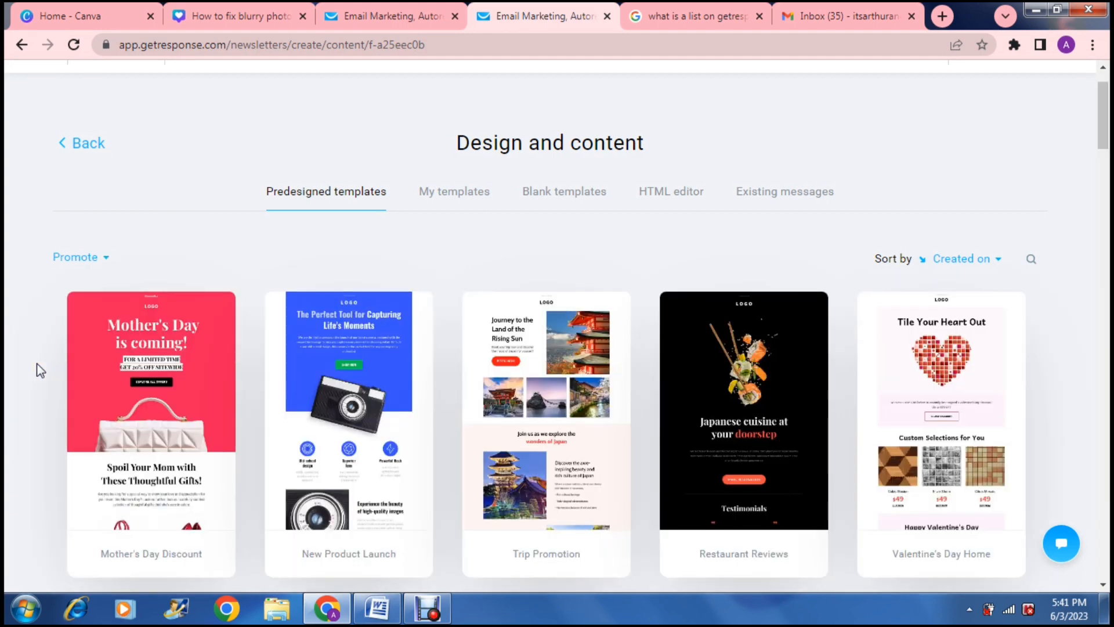
Step: Use the Trip Promotion template for the newsletter
key("Down")
key("Down")
key("Down")
left_click(37, 364)
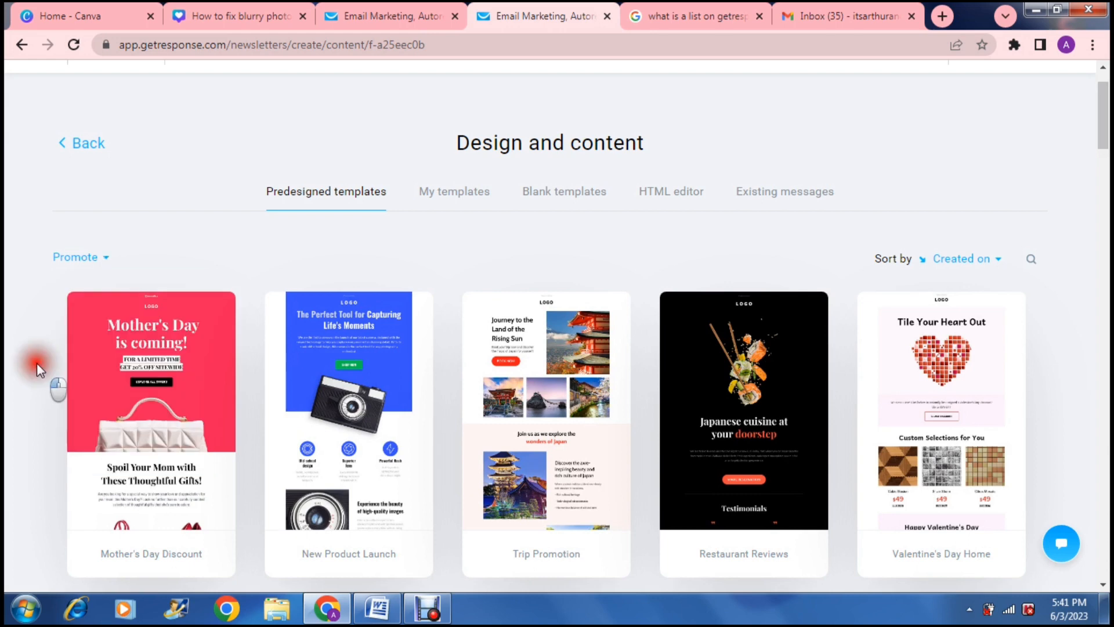
key("Down")
scroll(37, 363, "down", 3)
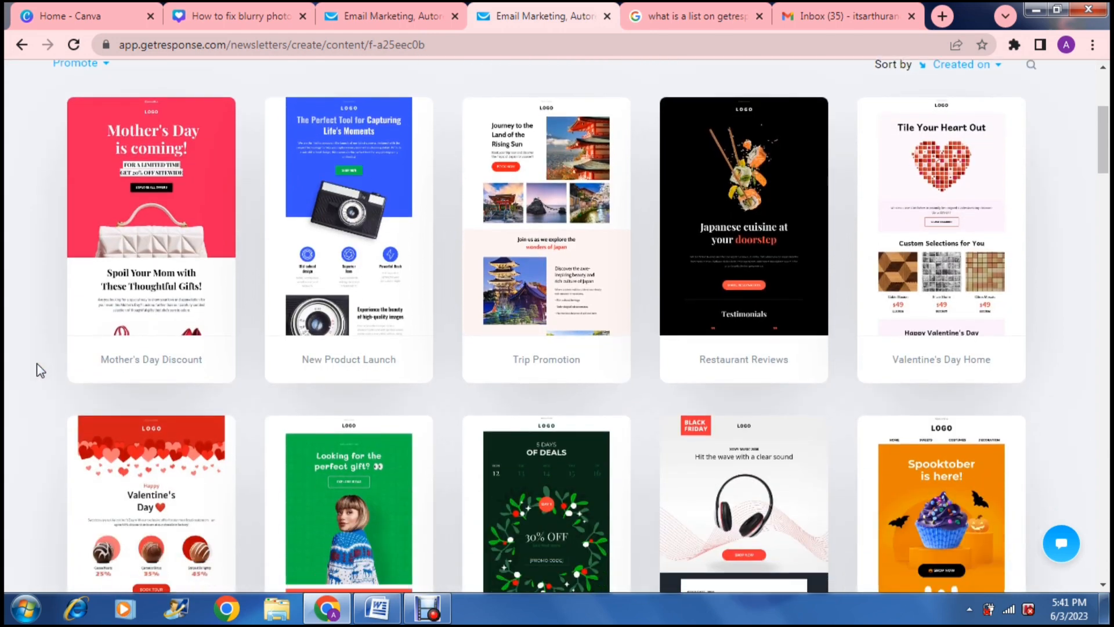
mouse_move(548, 248)
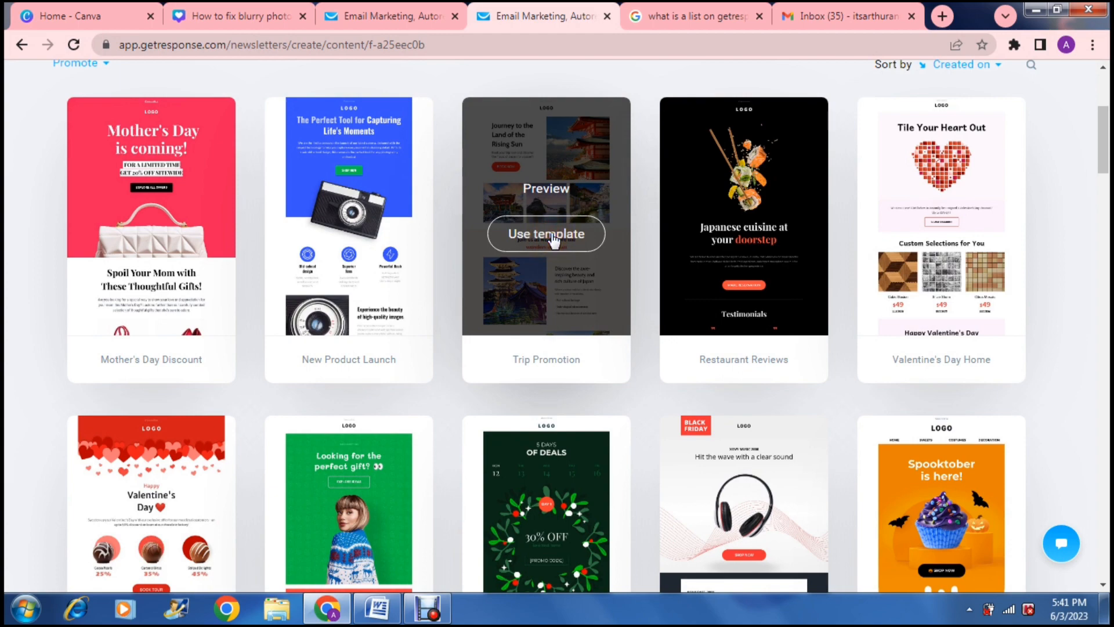
left_click(553, 238)
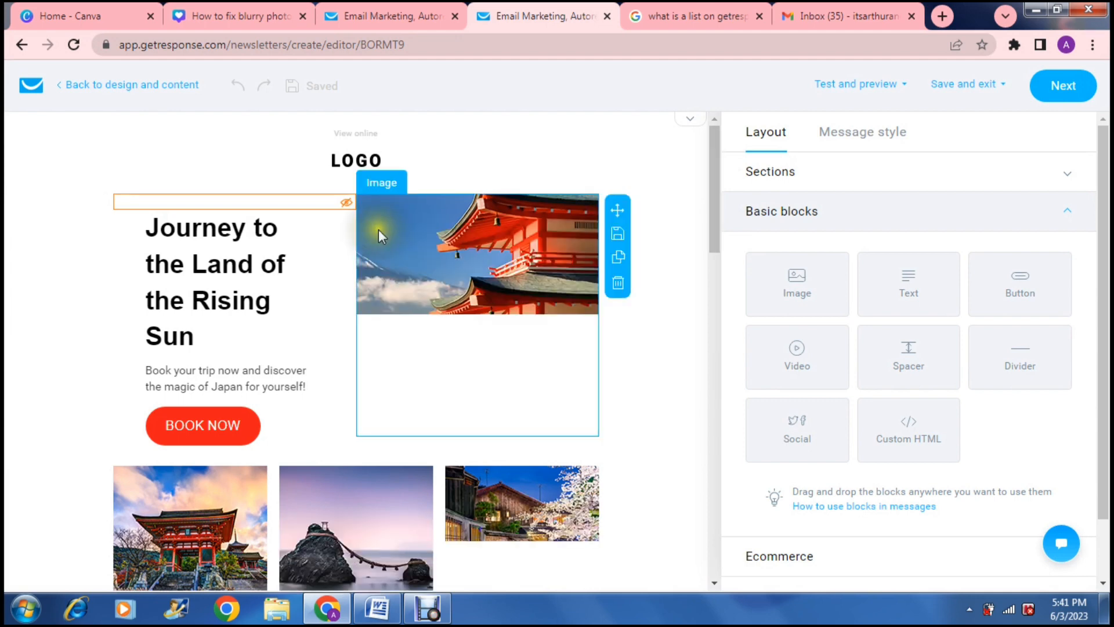
Step: Examine the formatting, background color and padding options of the "Journey to the Land of the Rising Sun" heading
left_click(279, 258)
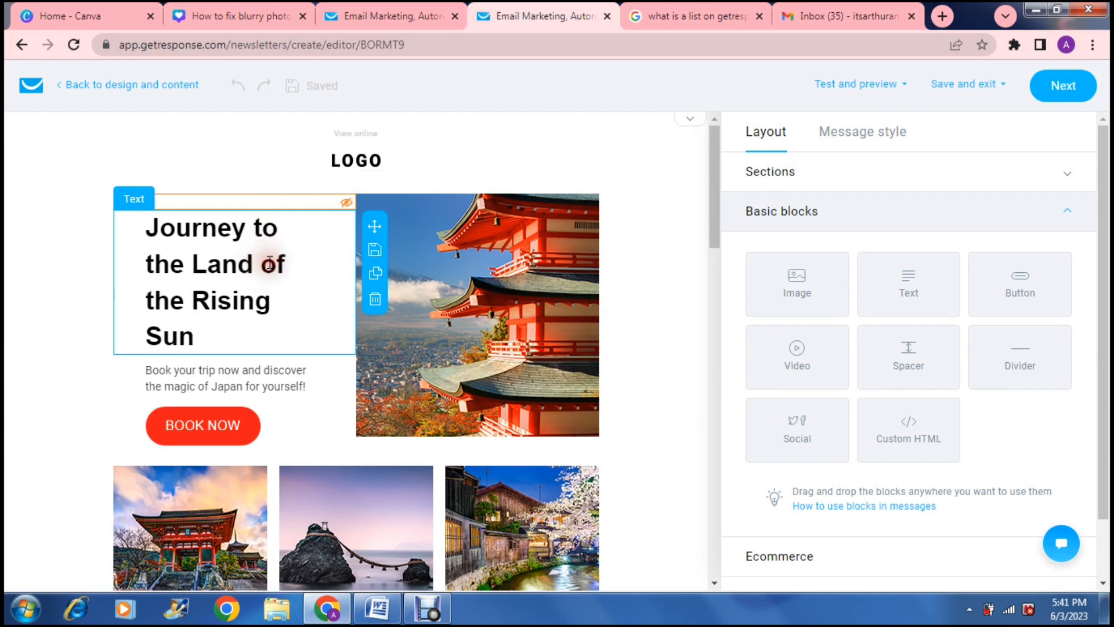
left_click(320, 313)
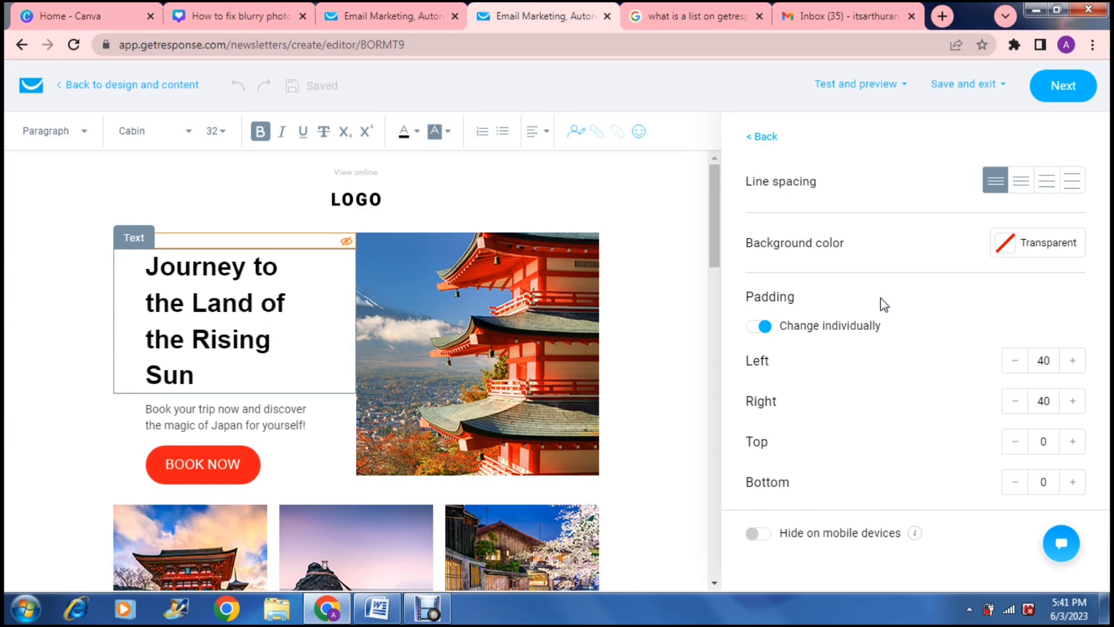
left_click(994, 251)
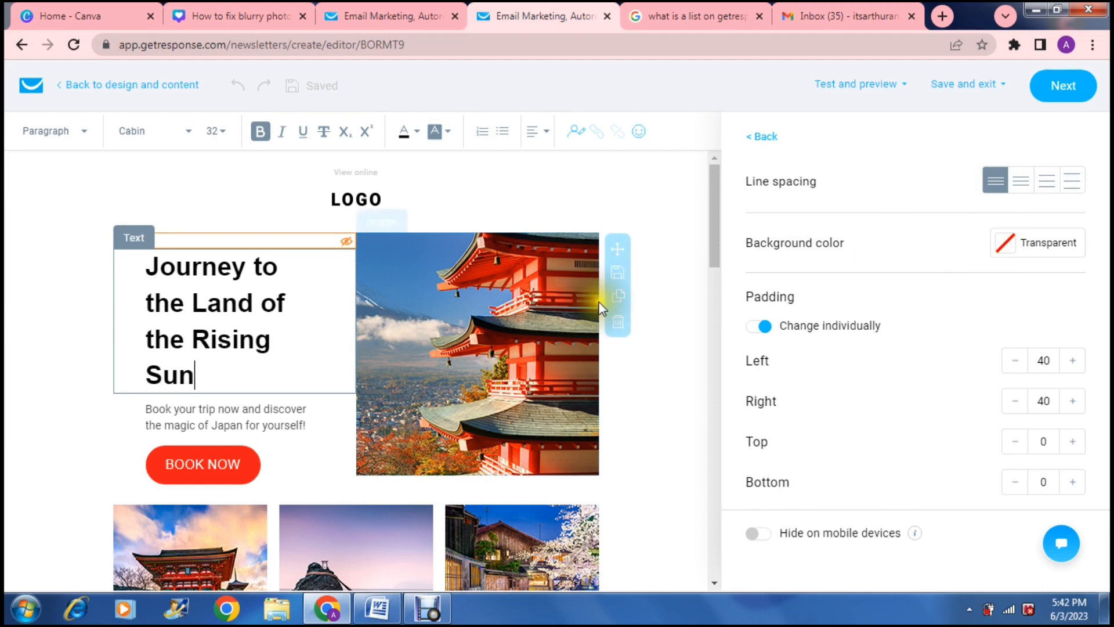
Step: Examine the pagoda image's source, size and alignment options, including its advanced border and padding settings
left_click(463, 336)
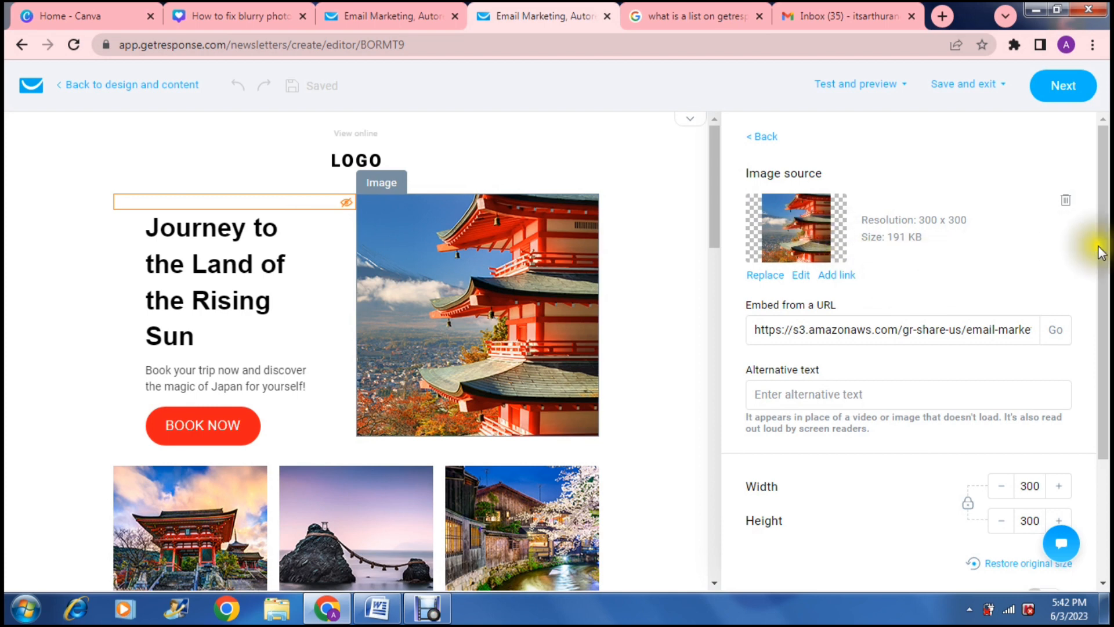
left_click_drag(1103, 242, 1106, 403)
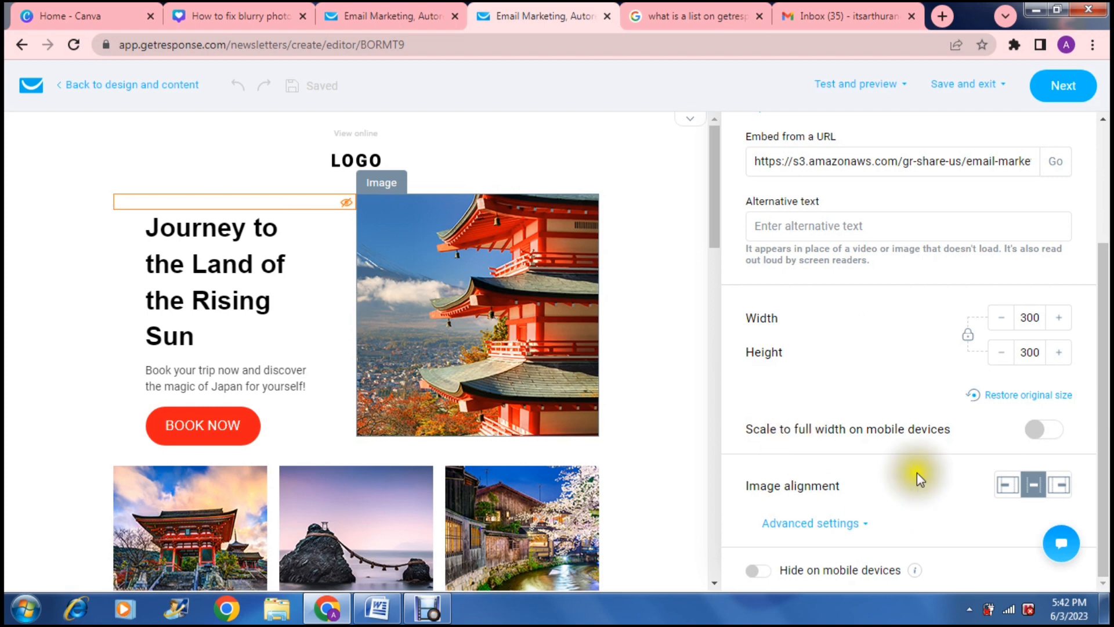
left_click(836, 519)
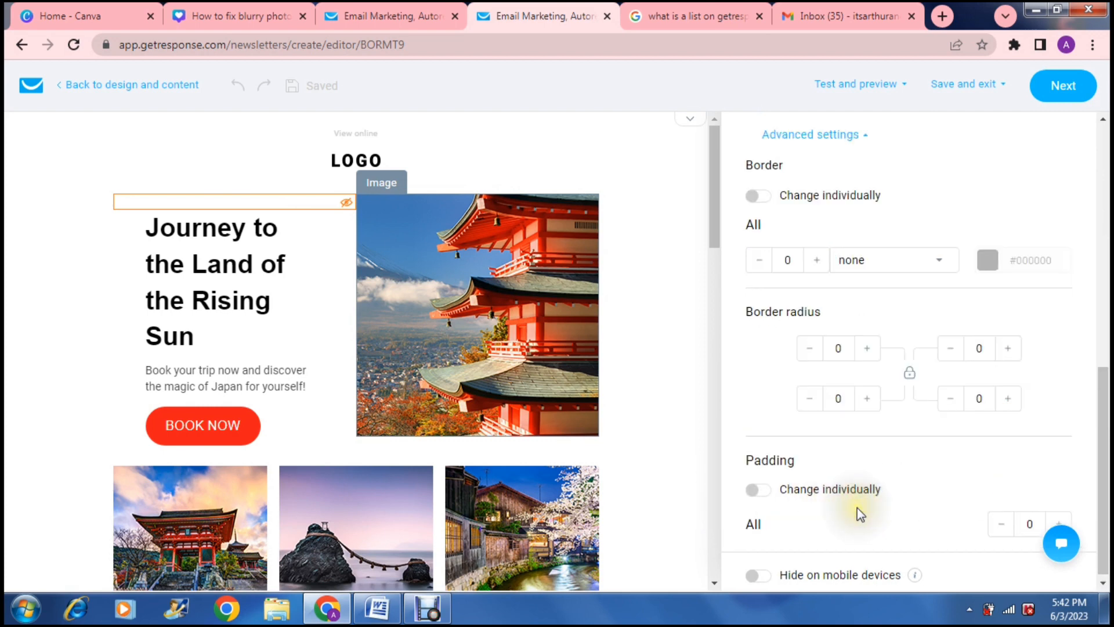
scroll(925, 480, "down", 1)
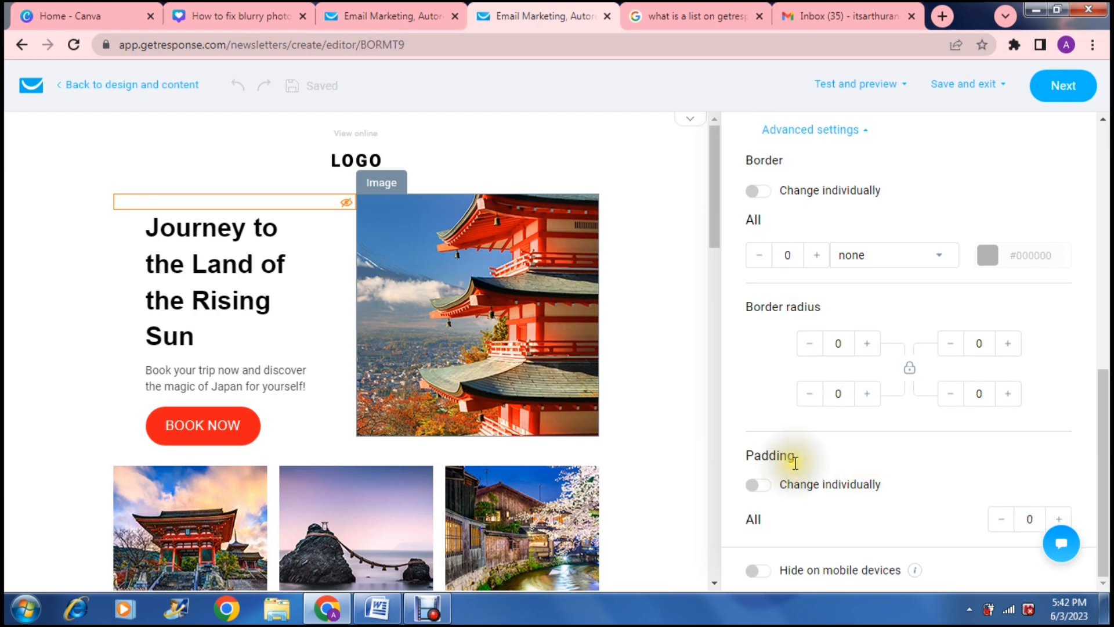
left_click_drag(1102, 409, 1103, 397)
Step: Examine the BOOK NOW button's link type, URL and text style settings
left_click_drag(718, 236, 714, 287)
left_click(200, 273)
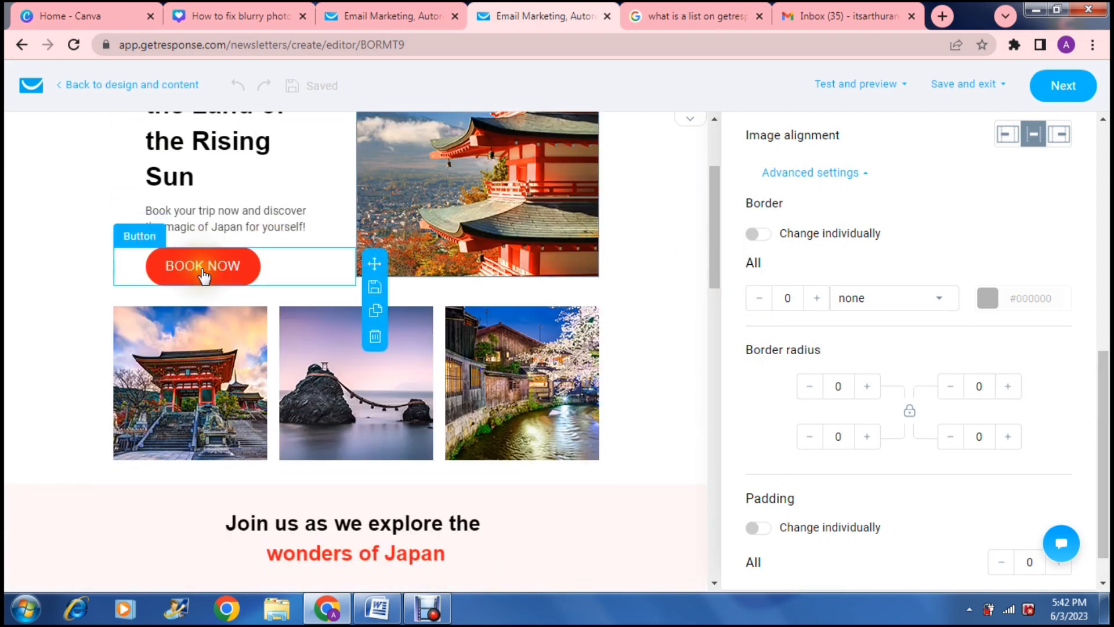
left_click(203, 276)
left_click(203, 270)
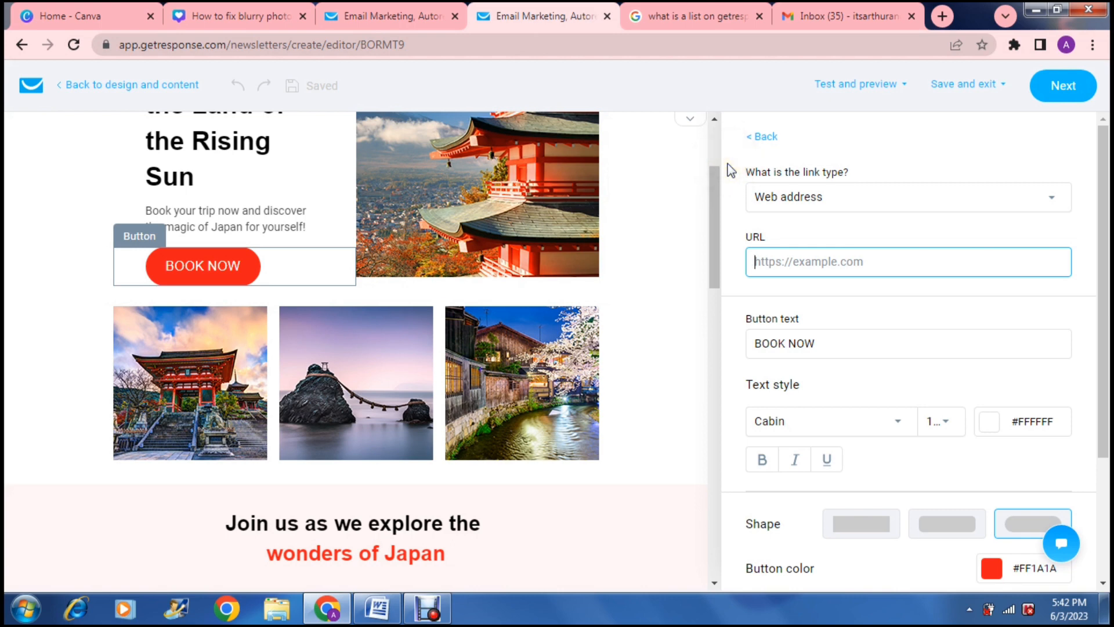
left_click(837, 261)
left_click(837, 261)
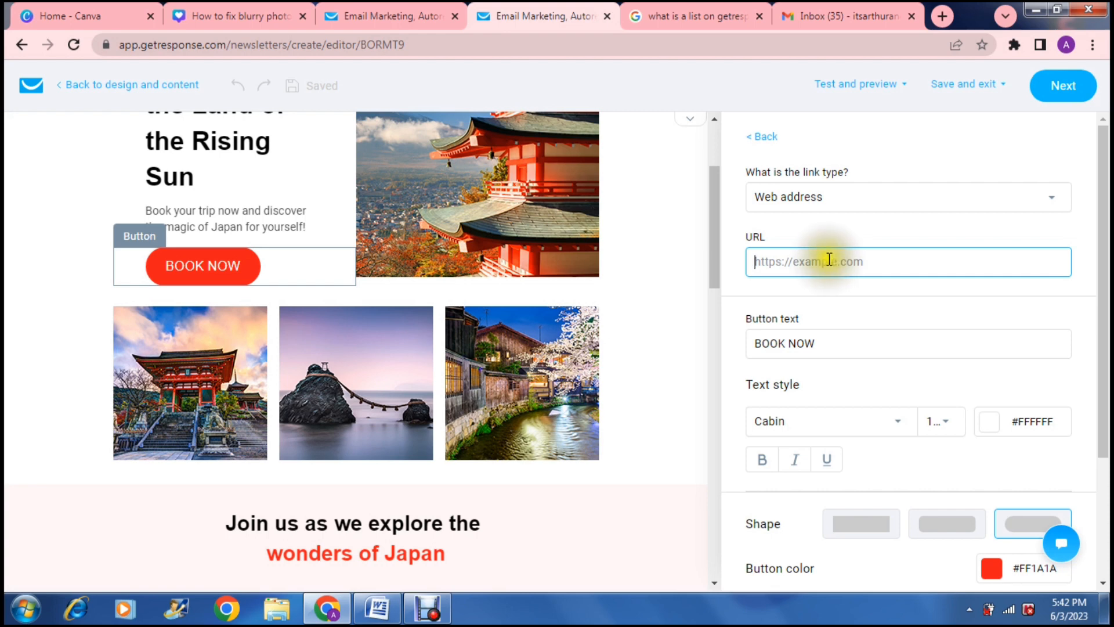
Step: Examine the follow links of the social block under the second testimonial and leave the message editor without saving
left_click_drag(712, 226, 713, 517)
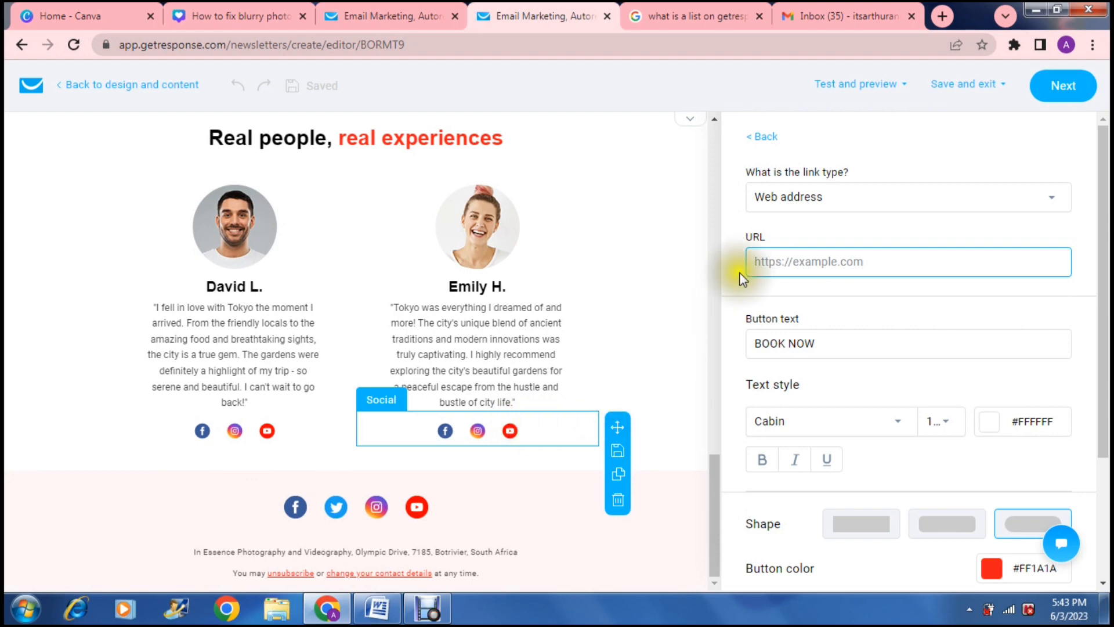
left_click(509, 433)
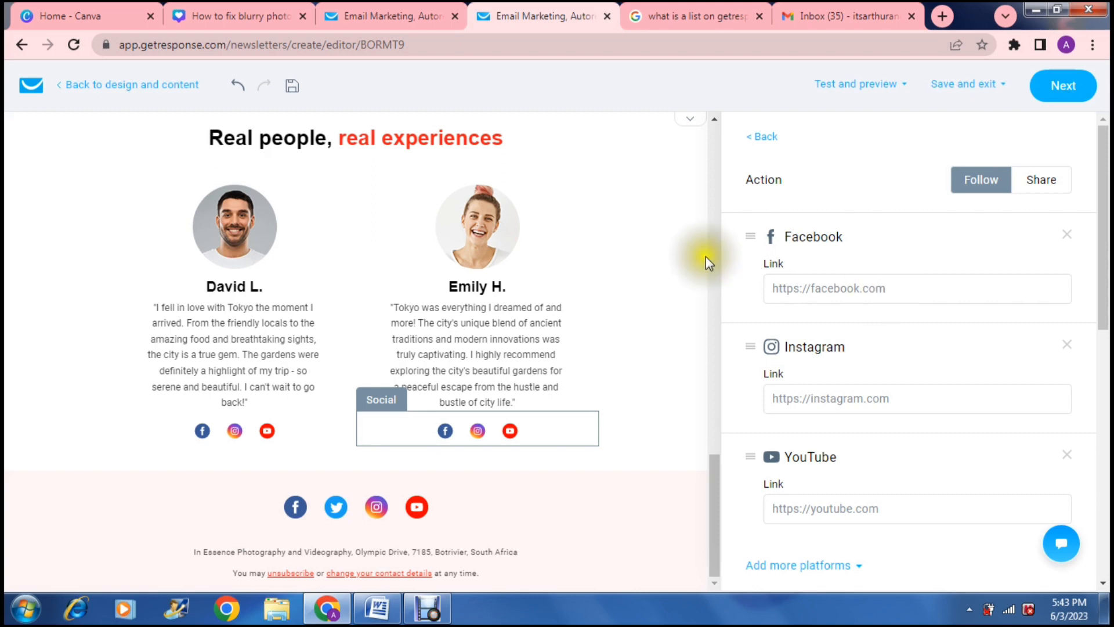
left_click(143, 92)
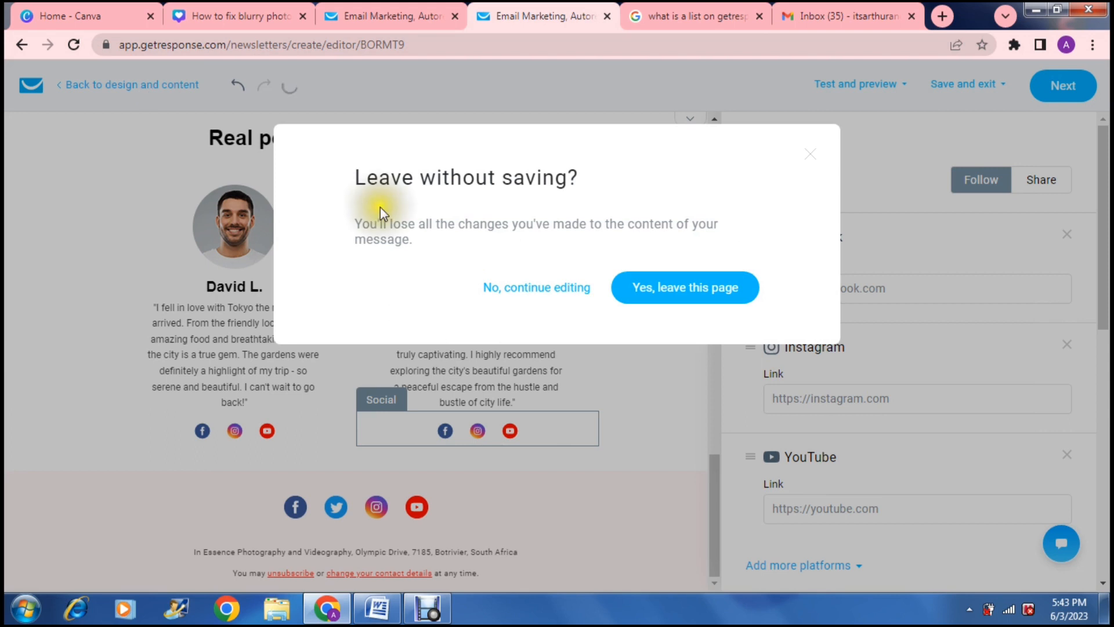
left_click(614, 288)
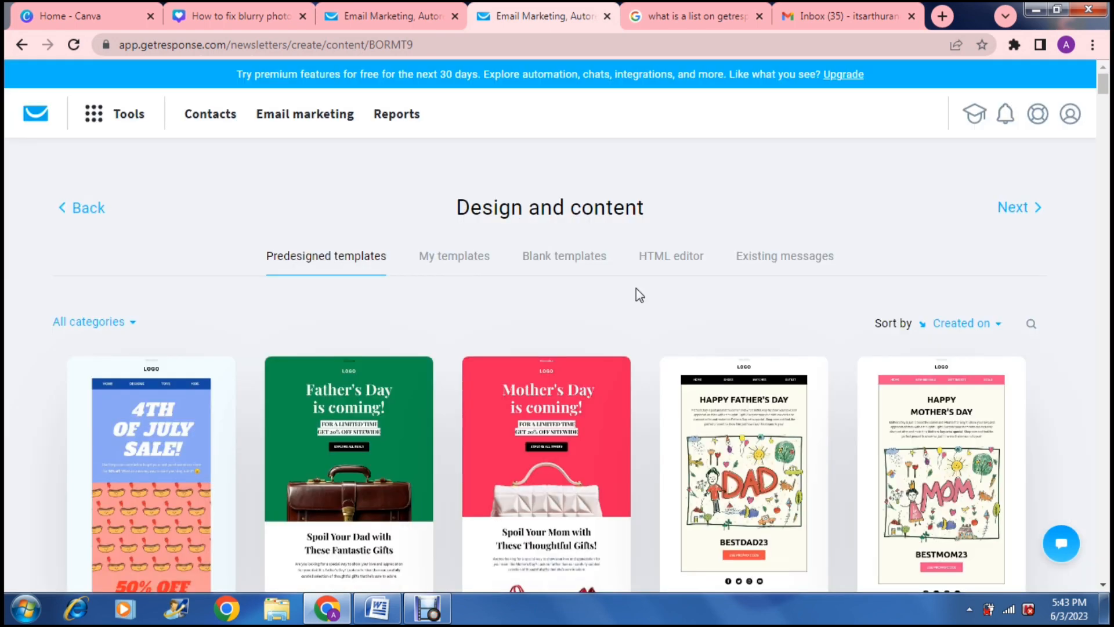
Step: Start a new newsletter from the email marketing area using the AI email generator
left_click(120, 116)
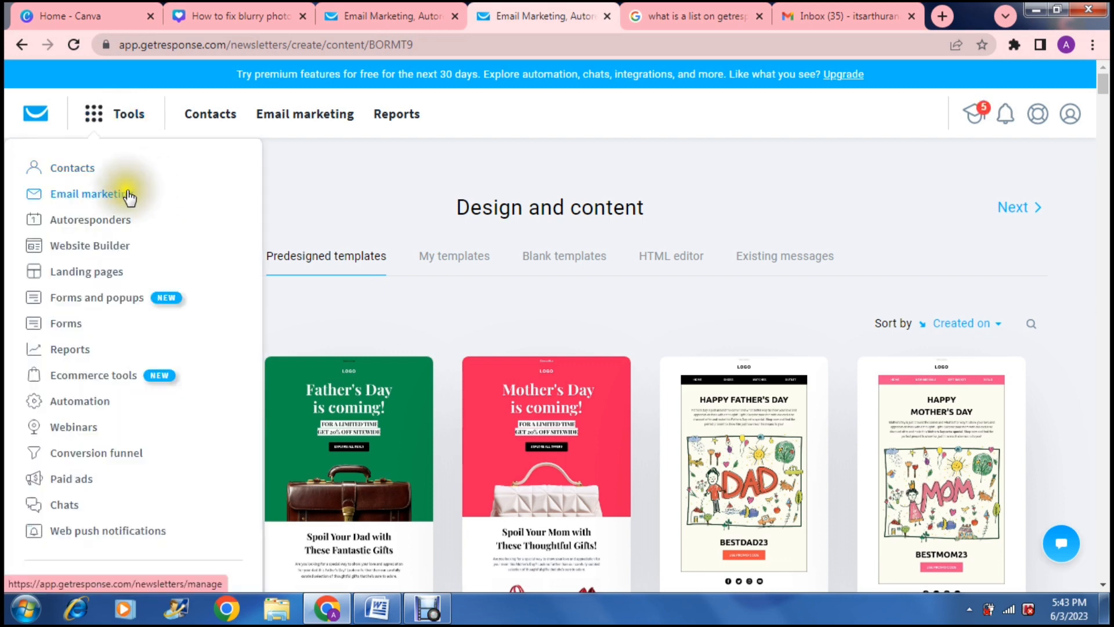
left_click(129, 196)
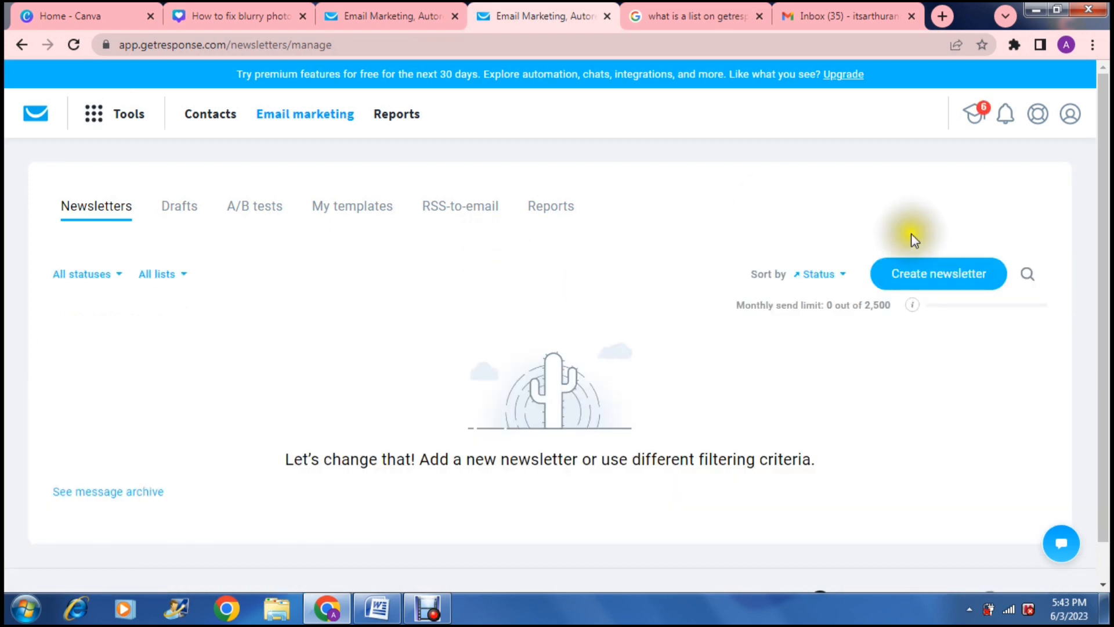
left_click(936, 278)
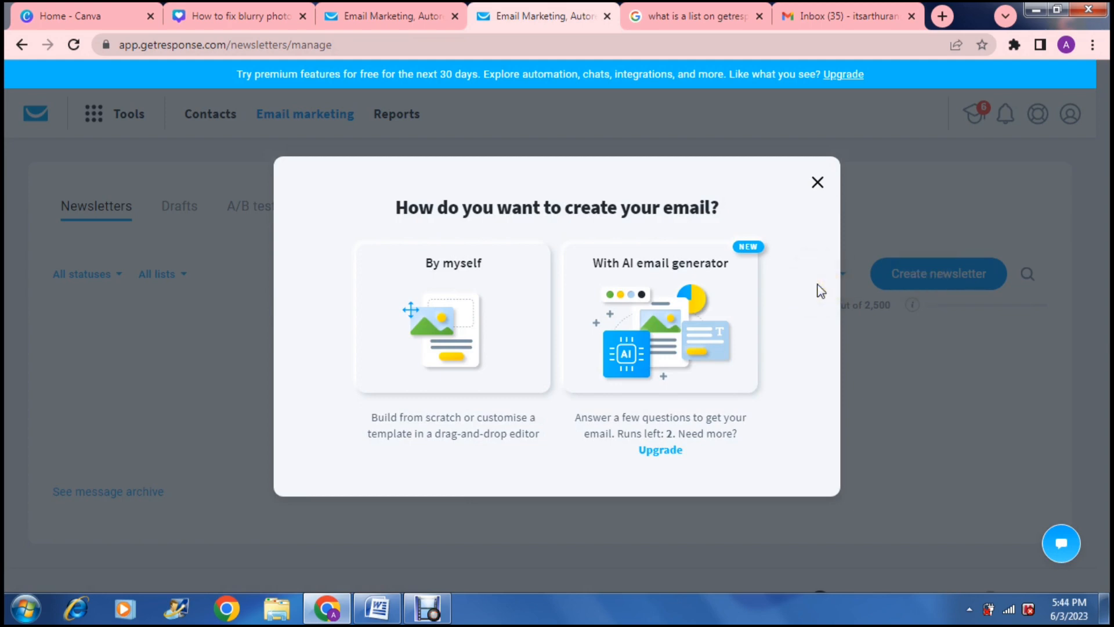
left_click(662, 312)
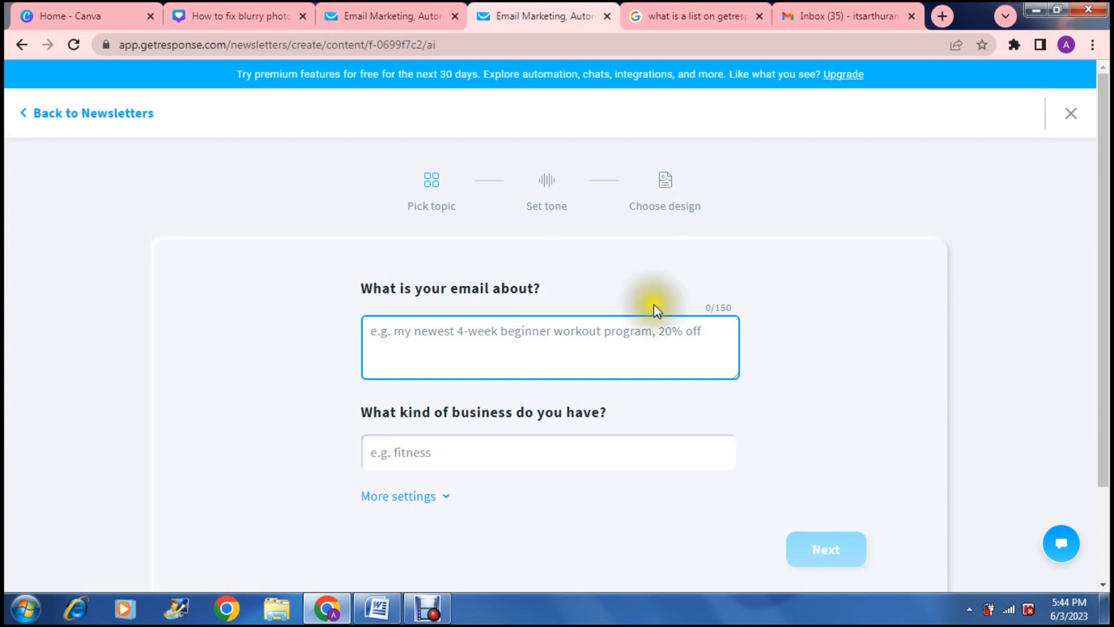
Step: Describe the email's subject matter as "Photography Walk" and set the kind of business to Photographic & Digital Arts
left_click(445, 332)
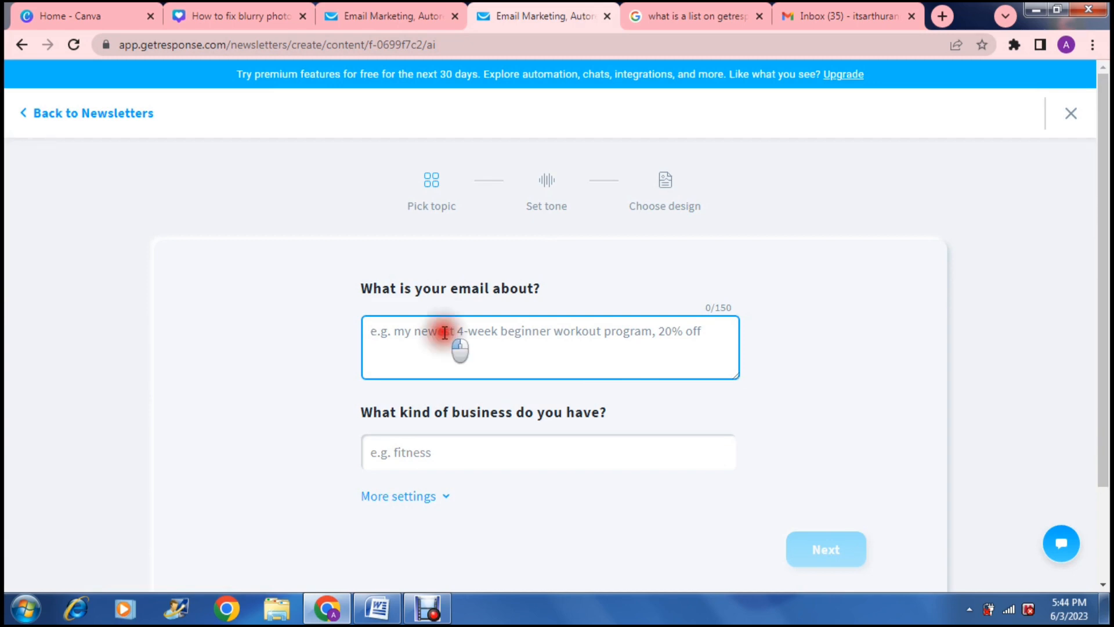
type("P")
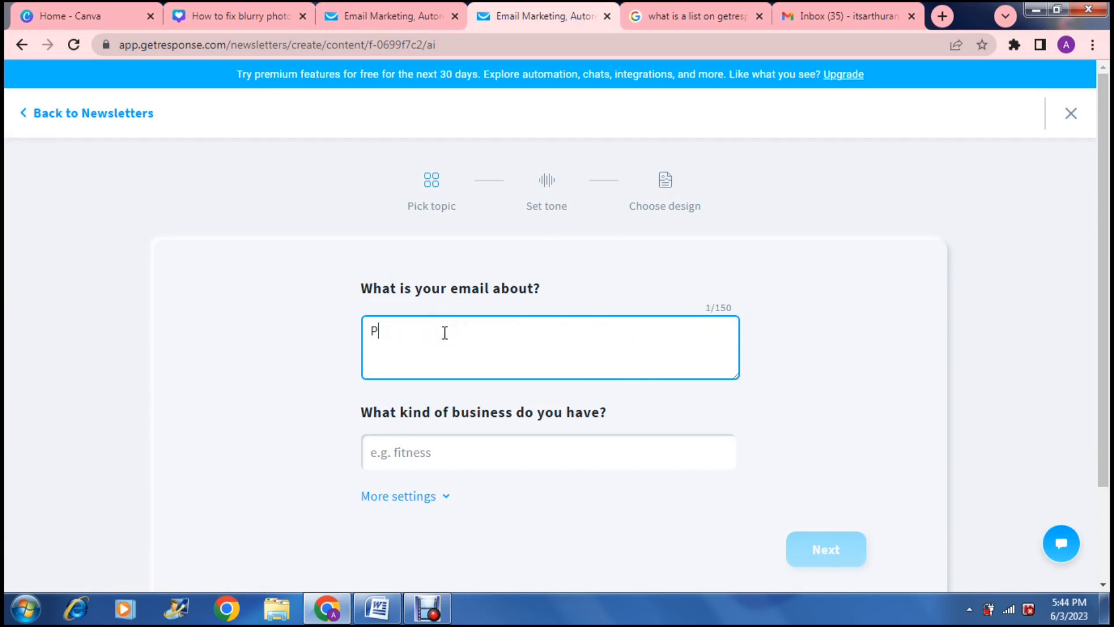
type("hotography Walk")
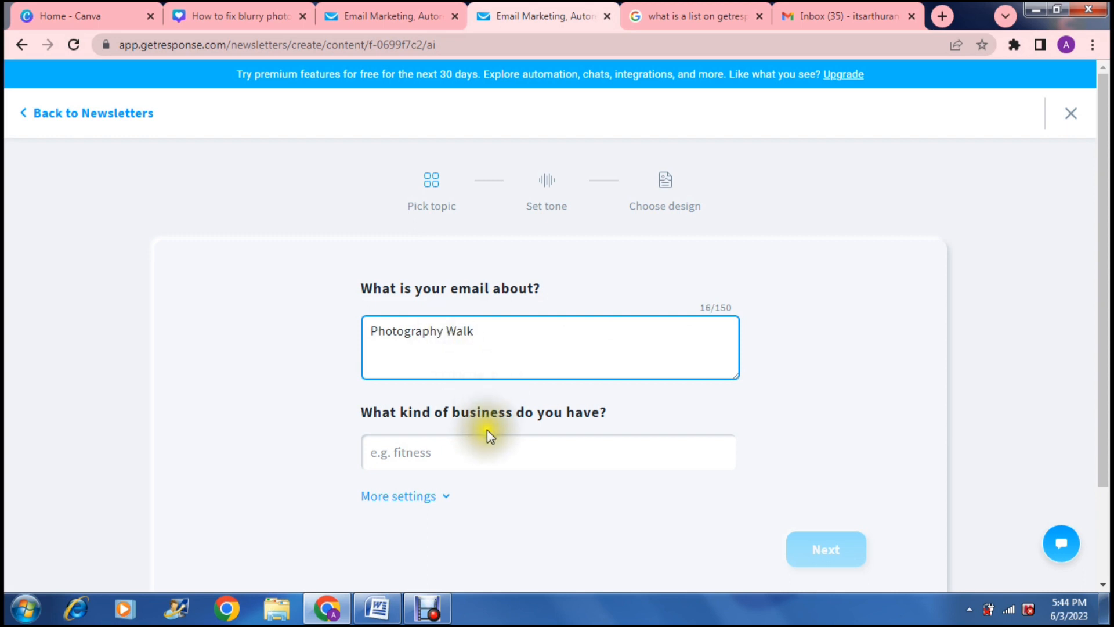
left_click(490, 452)
type("Pho")
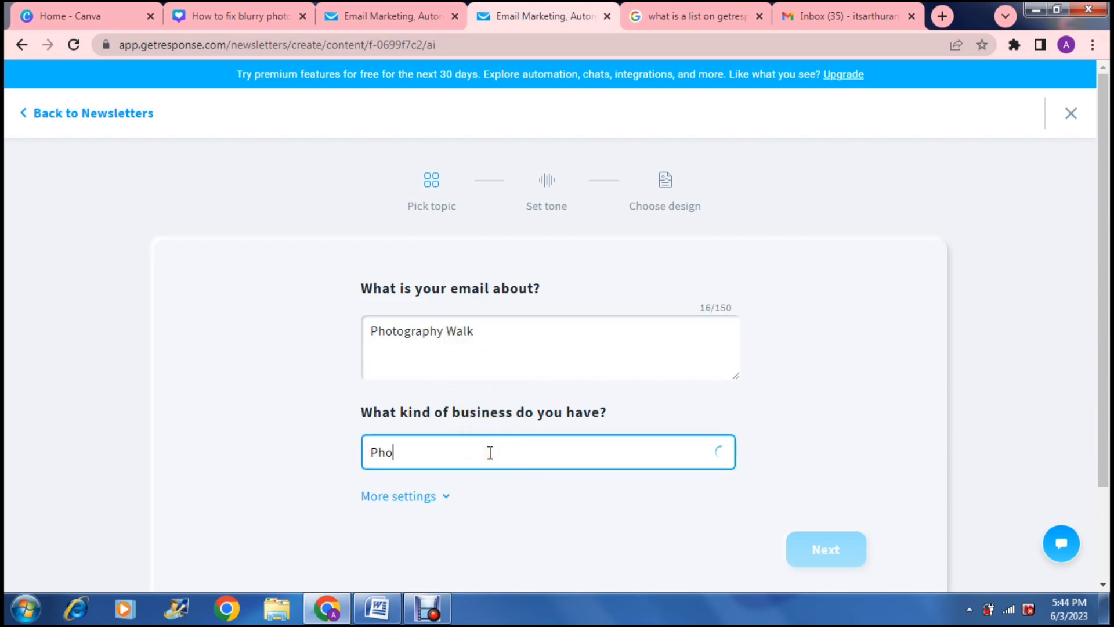
type("tography")
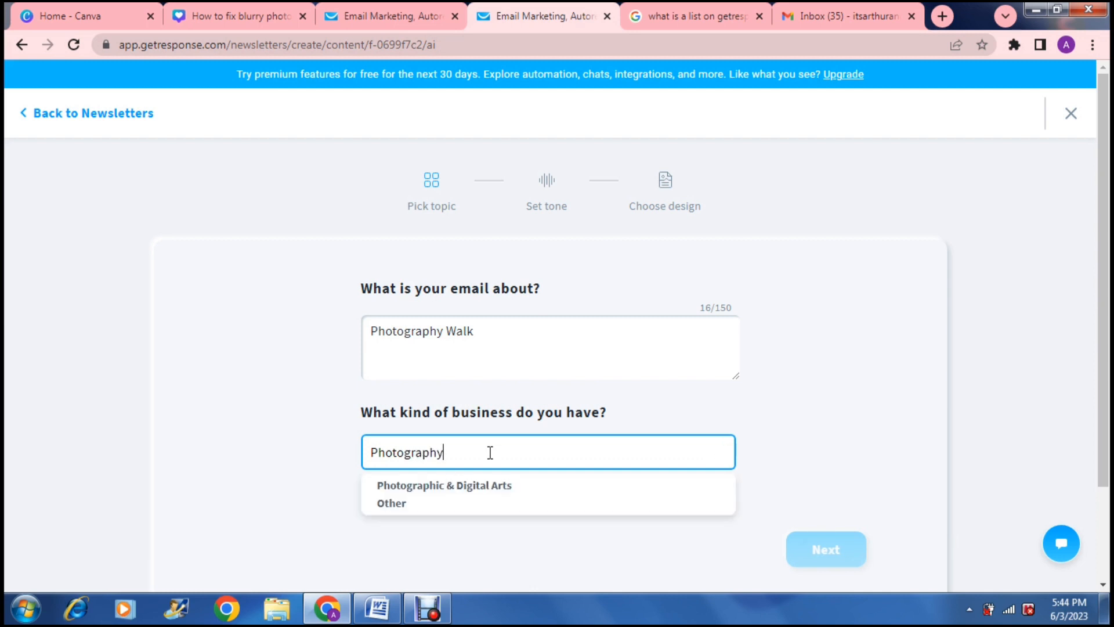
left_click(473, 485)
left_click(294, 479)
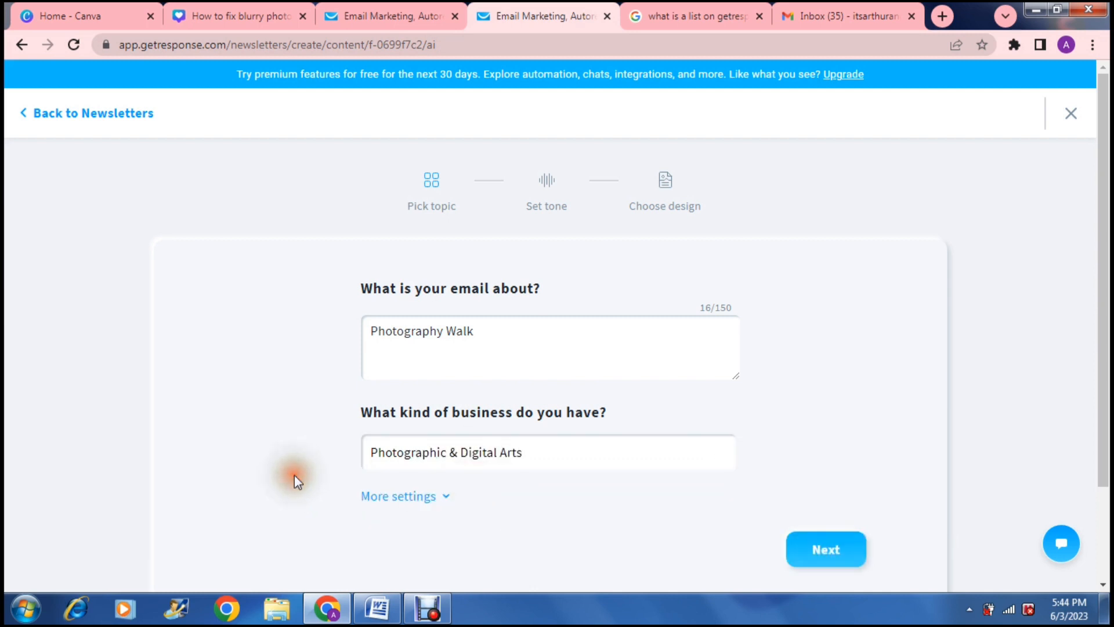
Step: Set the email's audience to "Local photographers" and its kind to Invitation in the additional settings, and continue to the tone choice
scroll(294, 480, "down", 1)
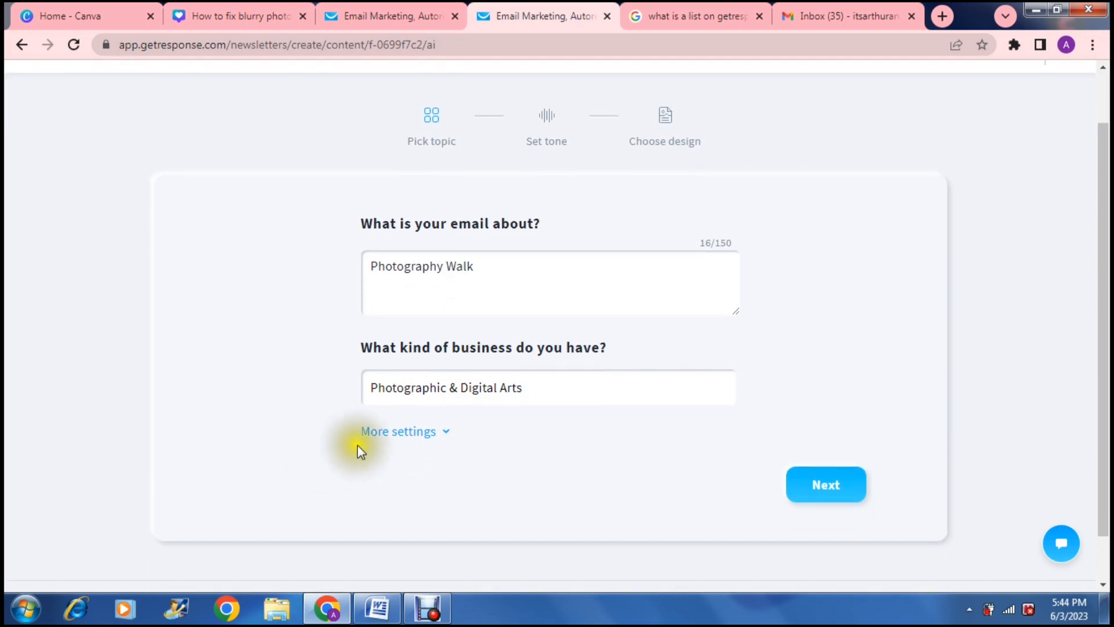
left_click(385, 431)
scroll(291, 403, "down", 2)
scroll(295, 410, "down", 2)
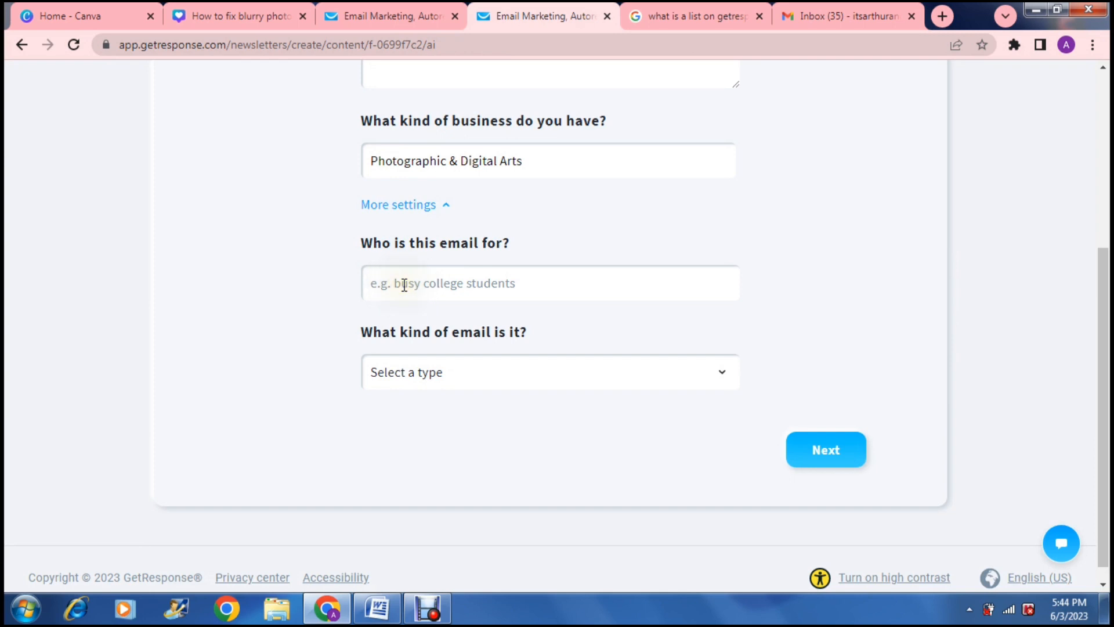
left_click(529, 280)
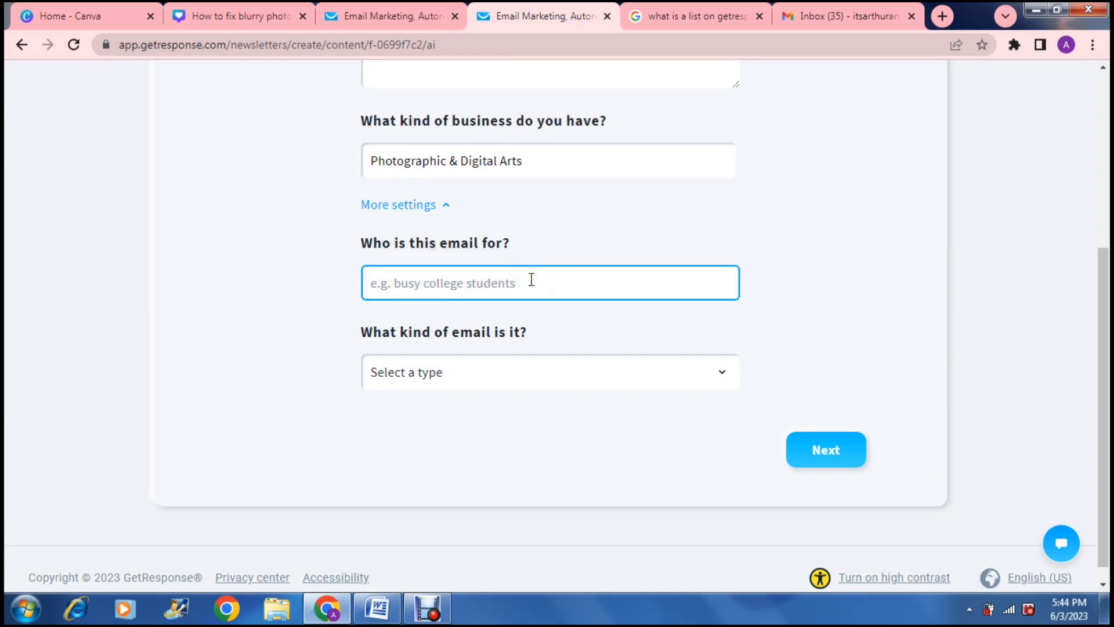
type("Local ")
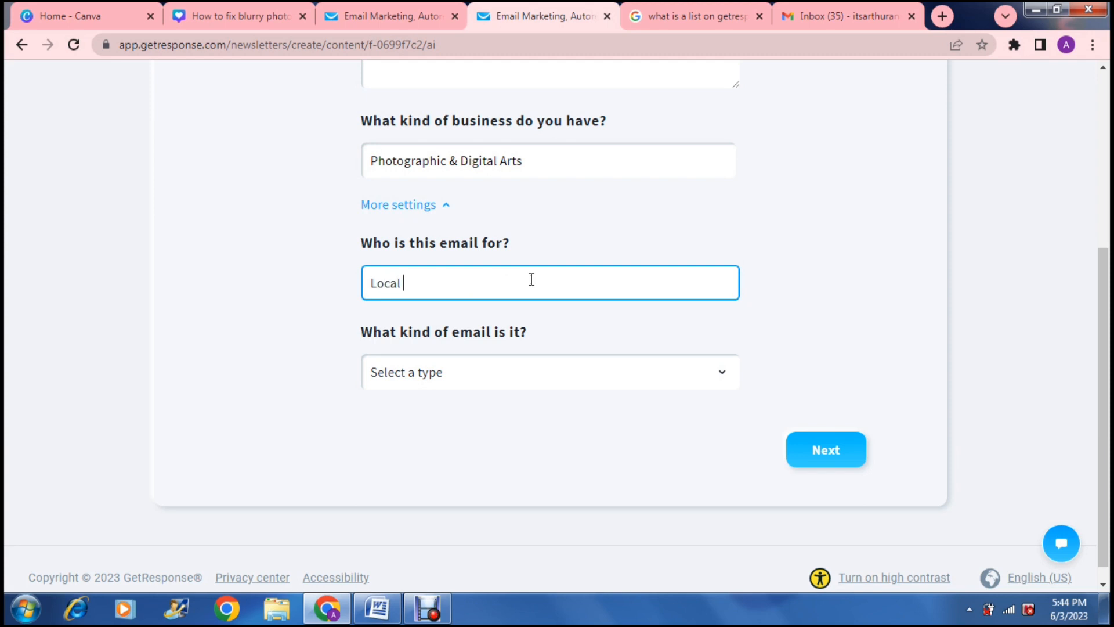
type("photographers")
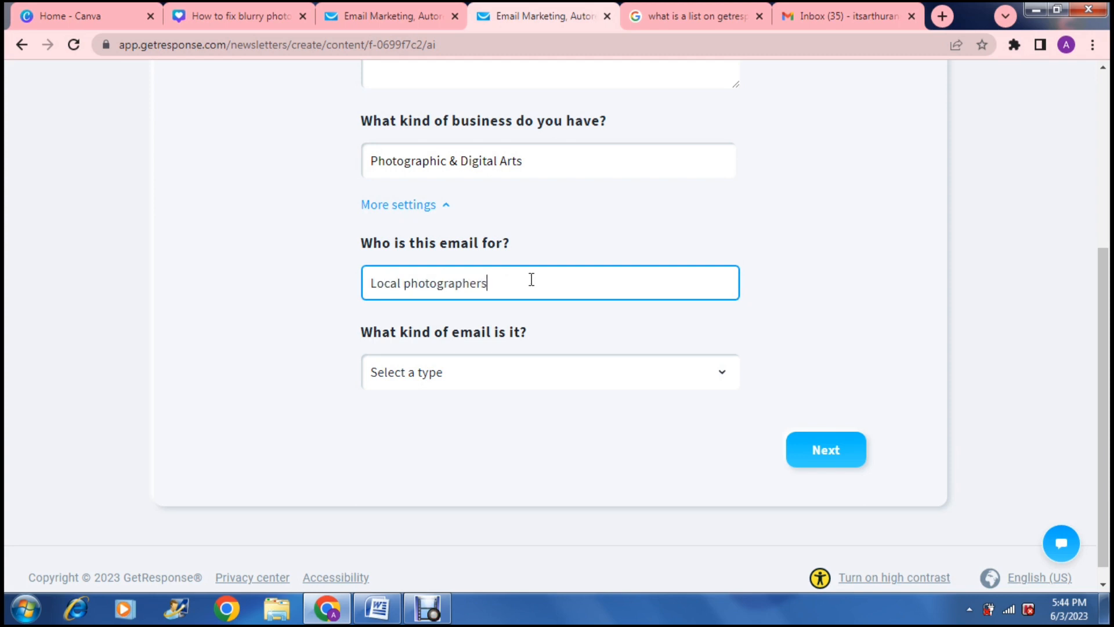
left_click(510, 371)
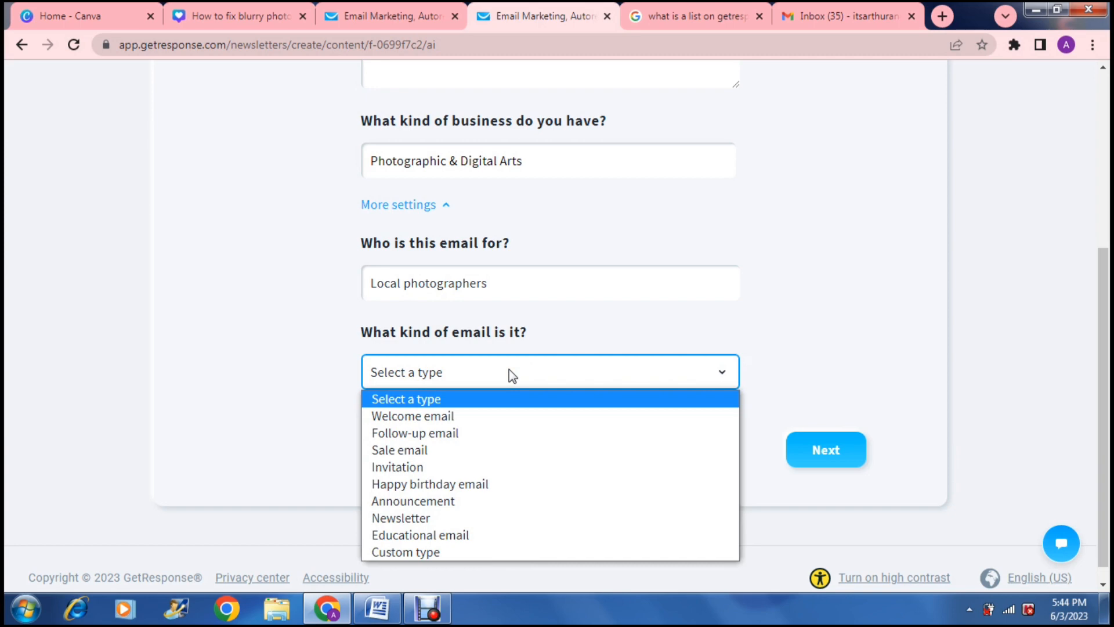
left_click(494, 468)
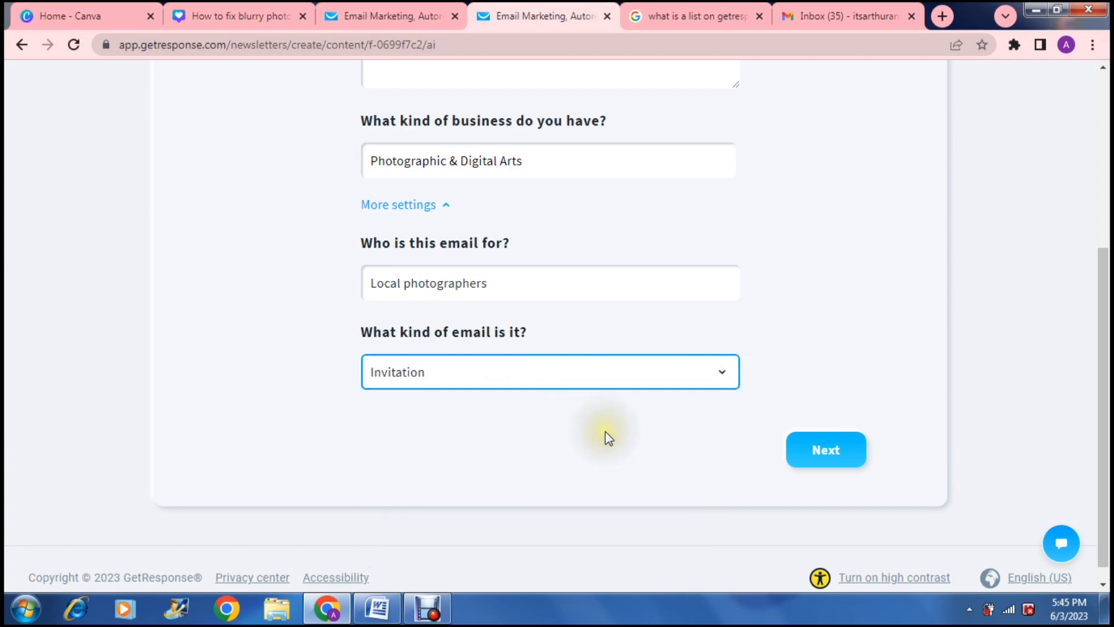
left_click(821, 458)
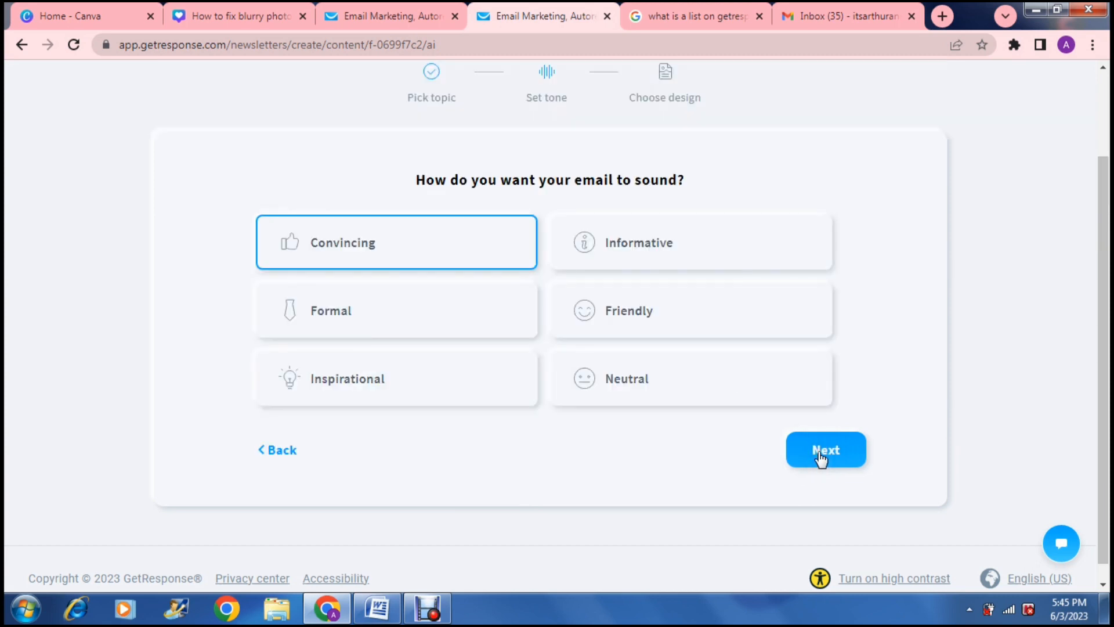
Step: Choose the Convincing tone for the email and continue to the design choice
left_click(569, 382)
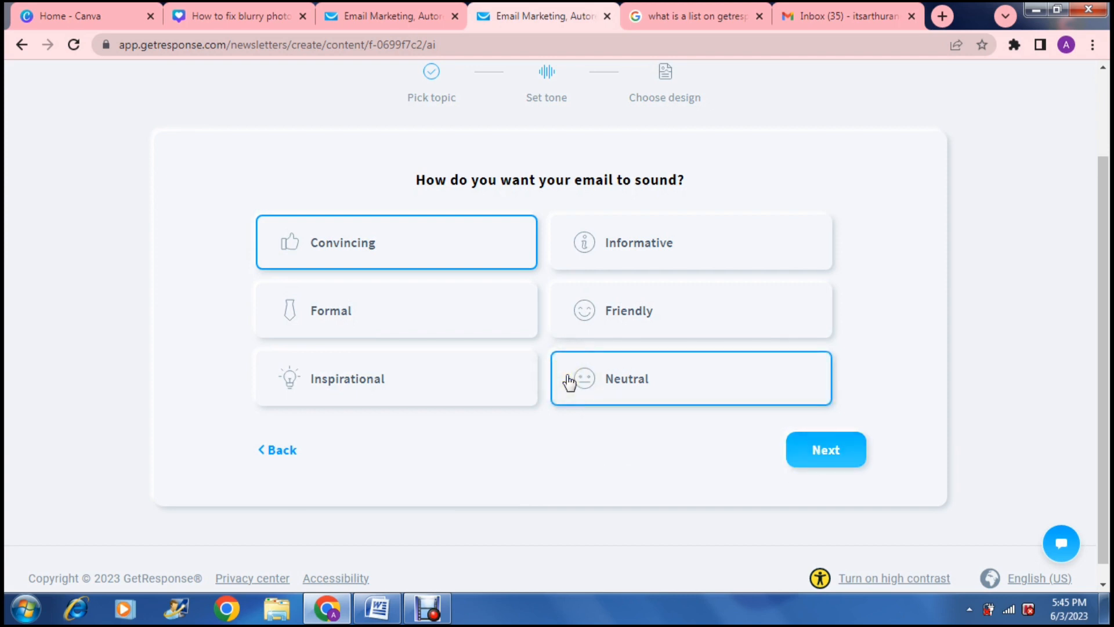
left_click(589, 247)
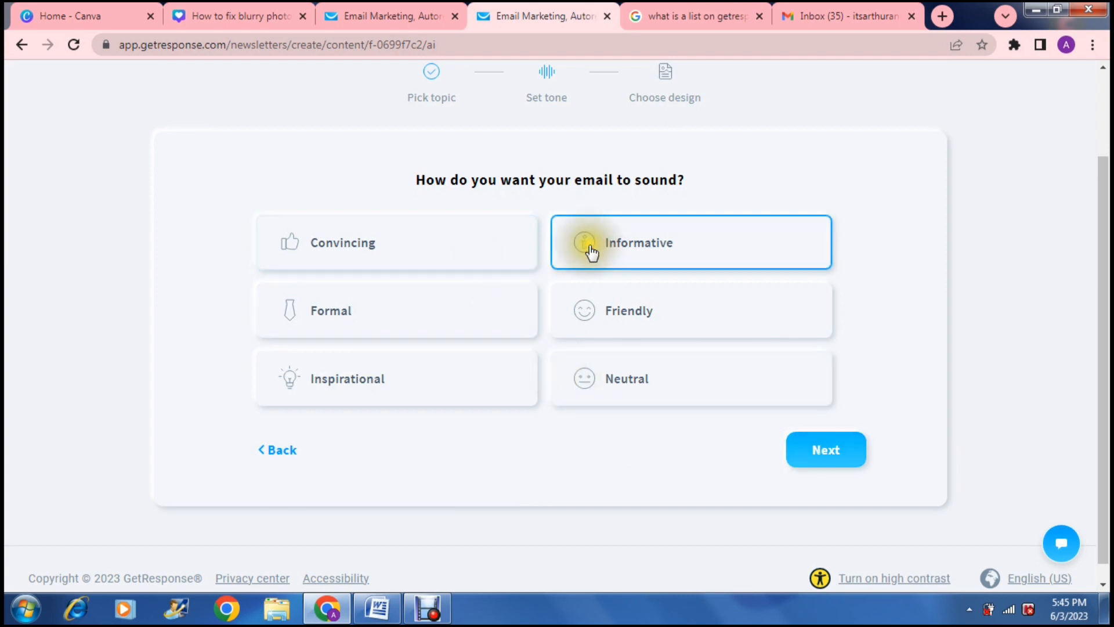
left_click(461, 245)
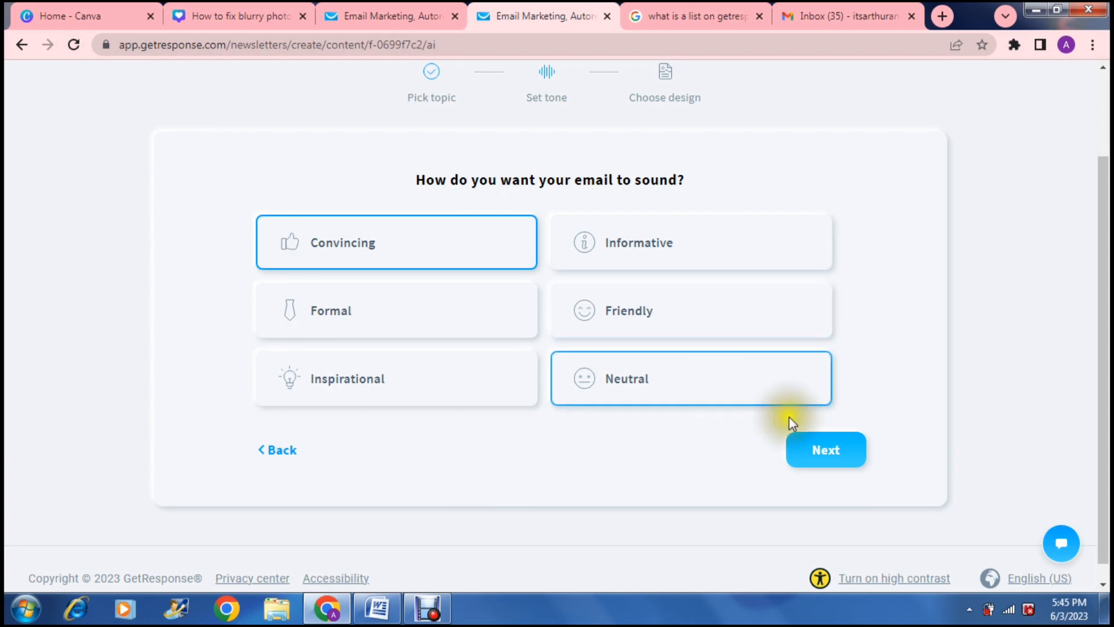
left_click(822, 461)
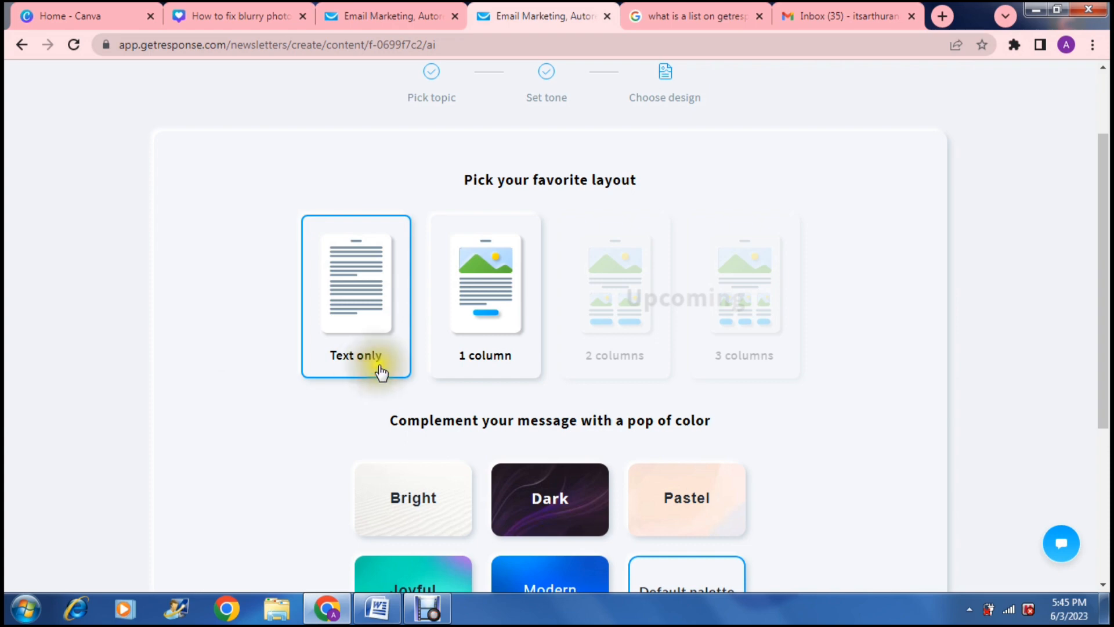
Step: Compare the available layouts and choose the 1 column layout for the email
left_click(482, 338)
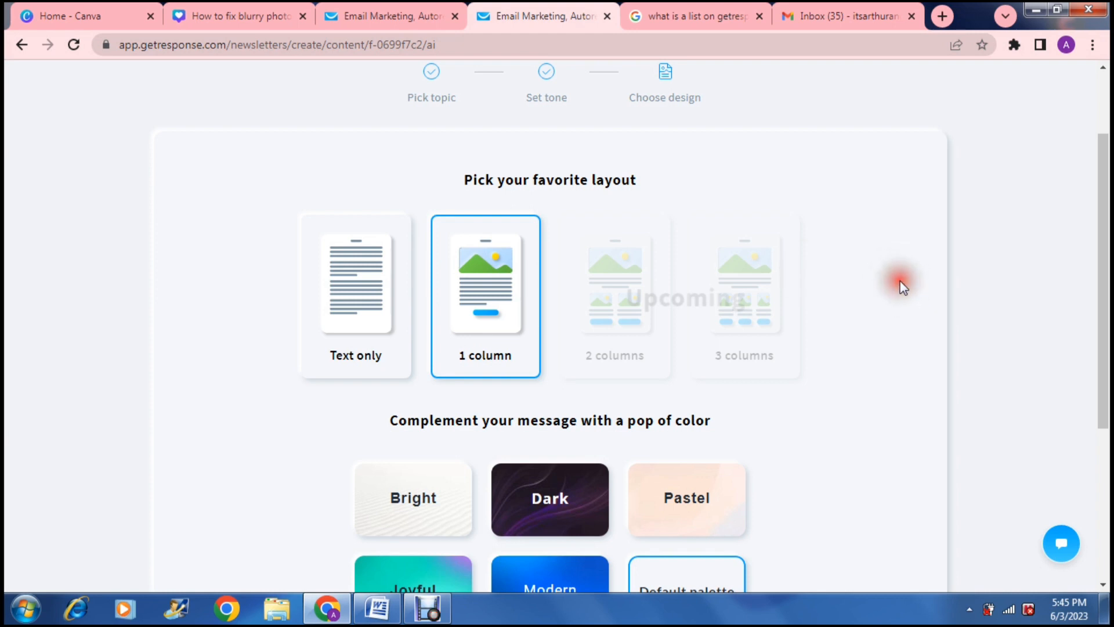
scroll(900, 284, "down", 2)
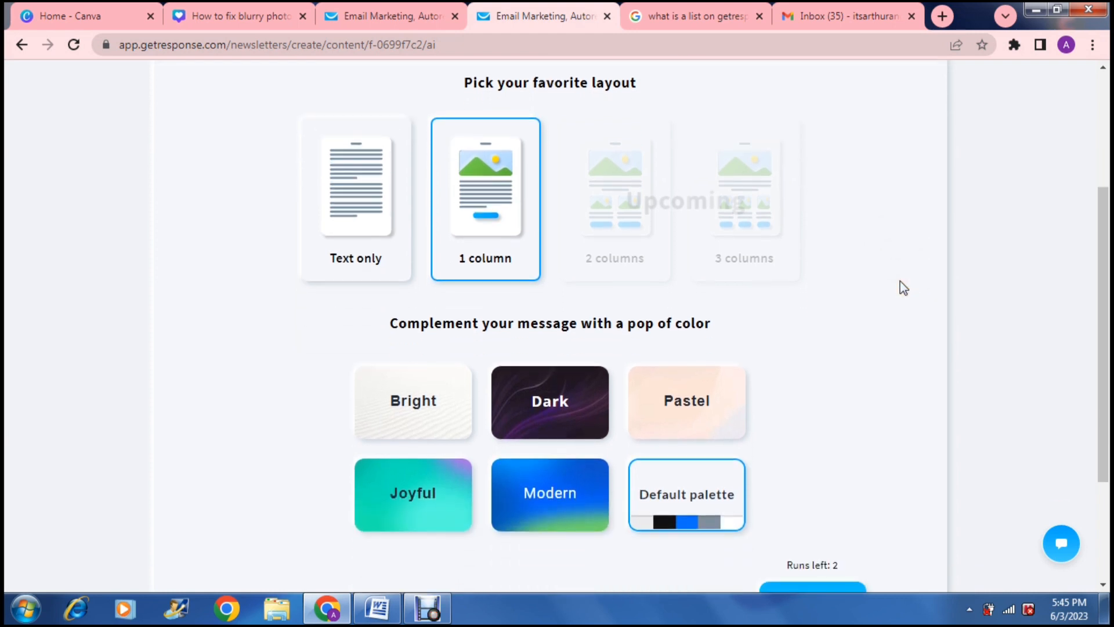
left_click(490, 223)
left_click(360, 194)
left_click(488, 188)
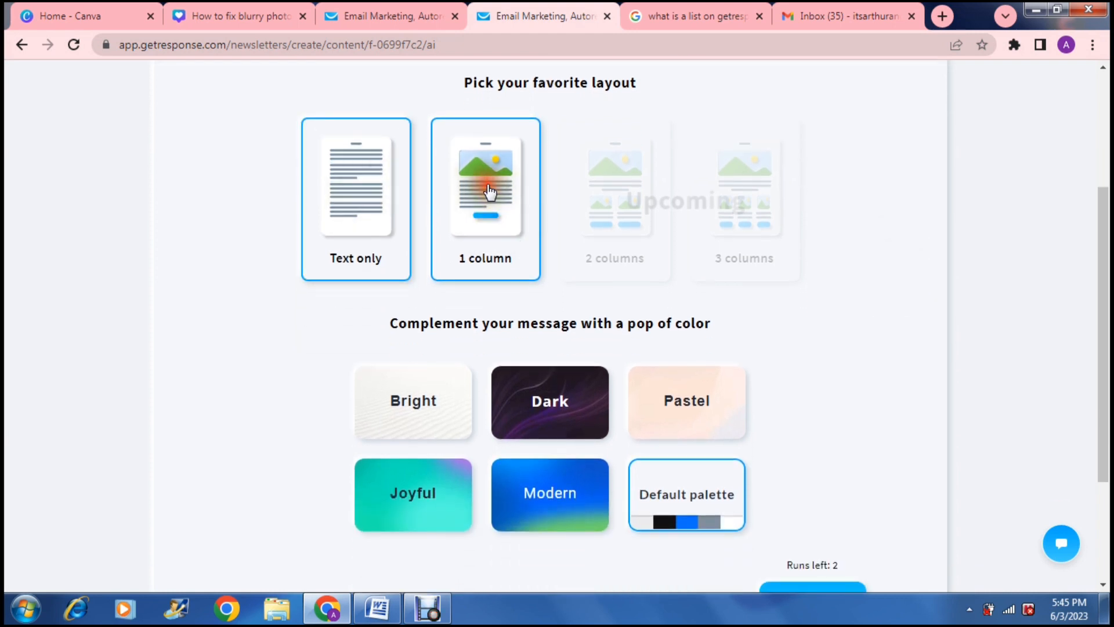
left_click(379, 174)
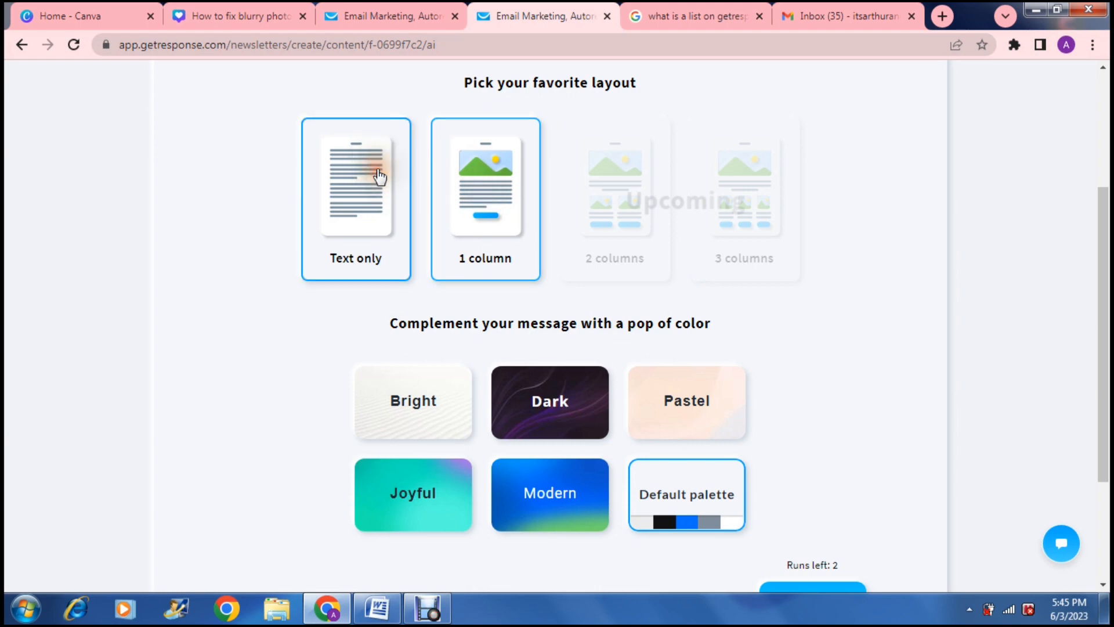
left_click(461, 186)
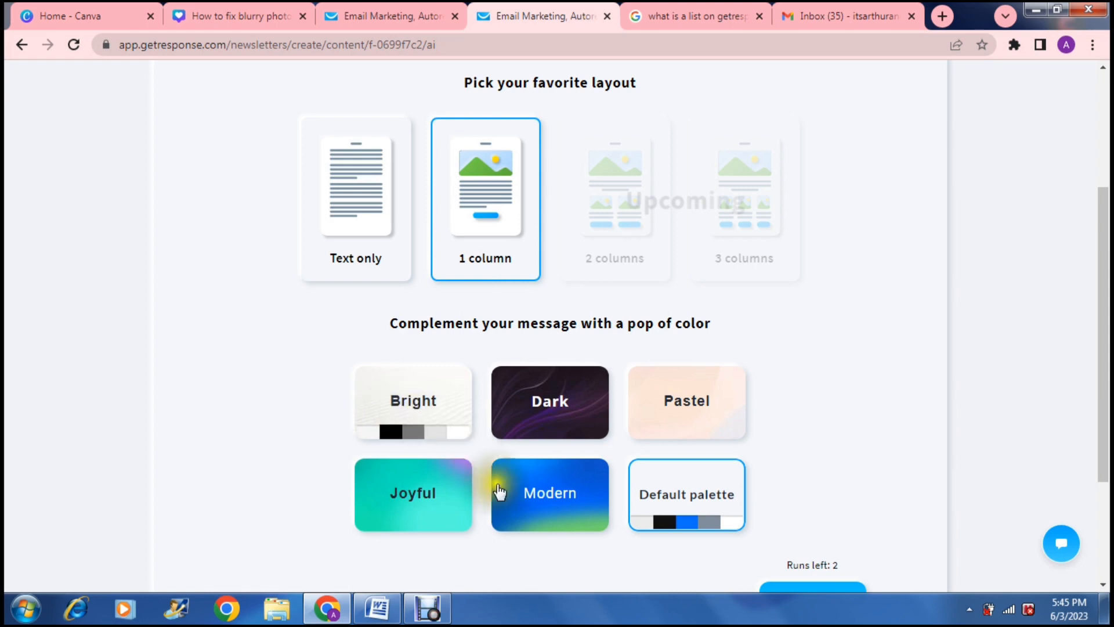
Step: Choose the Dark color palette and generate the email
left_click(668, 500)
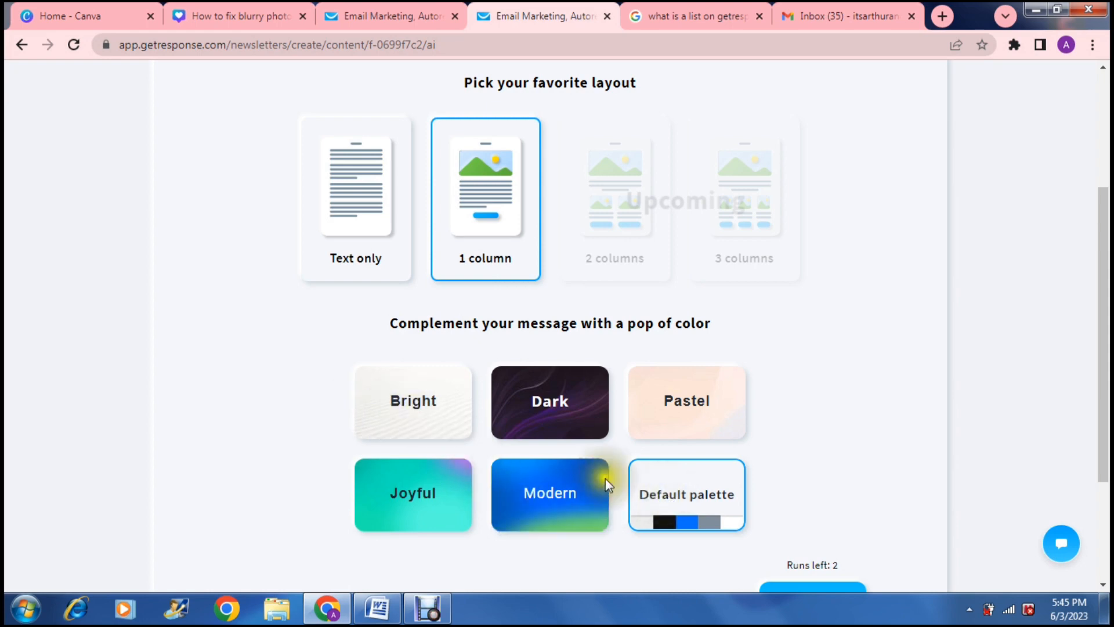
left_click(552, 412)
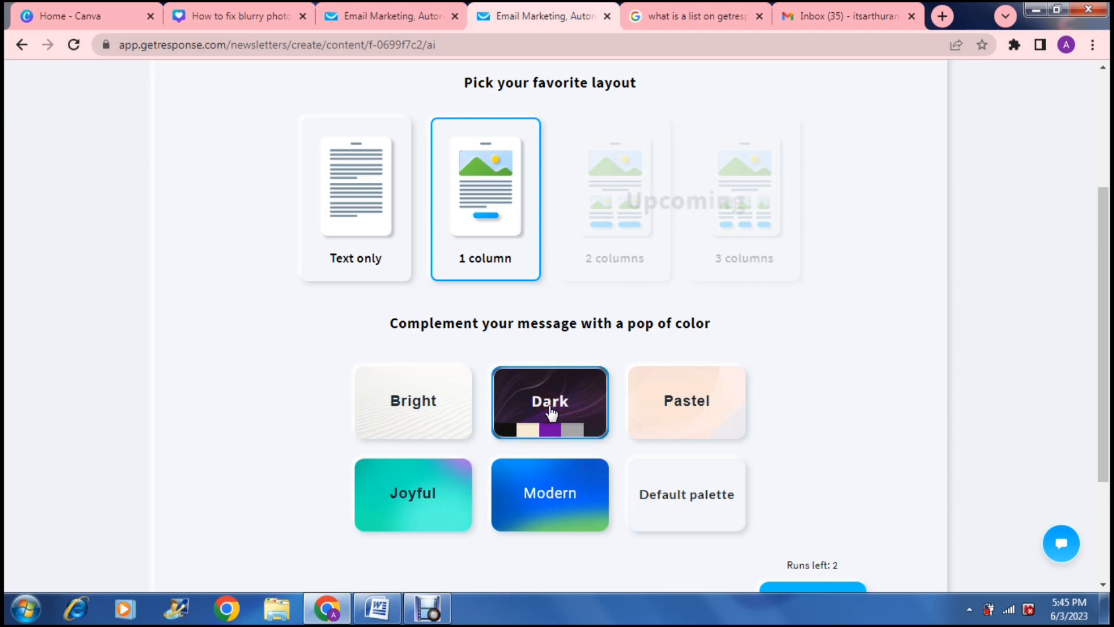
scroll(866, 423, "down", 2)
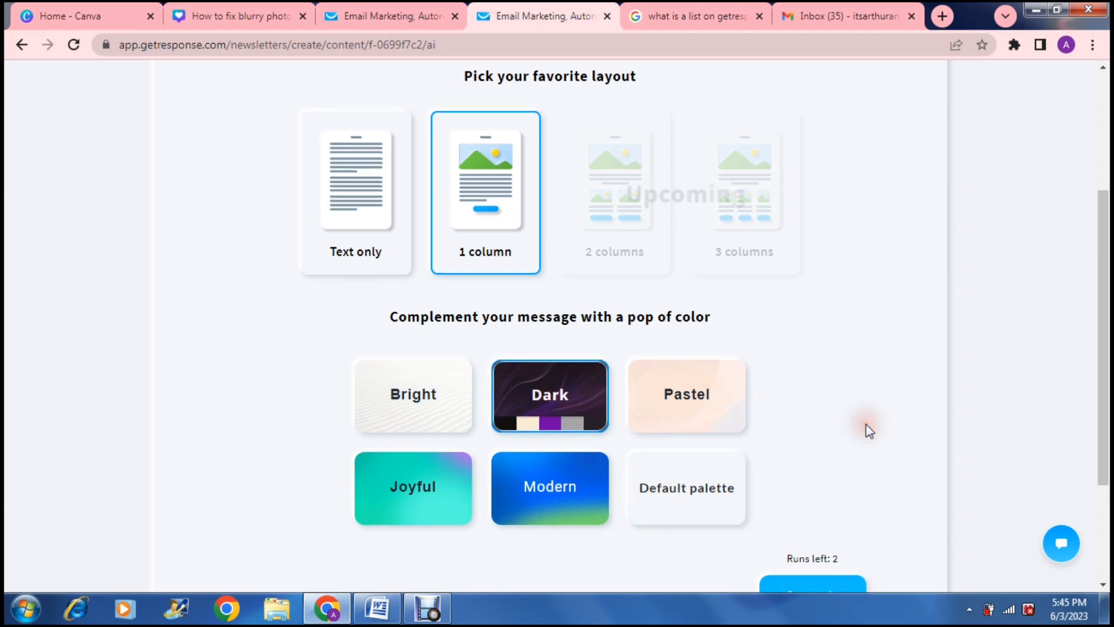
left_click(819, 499)
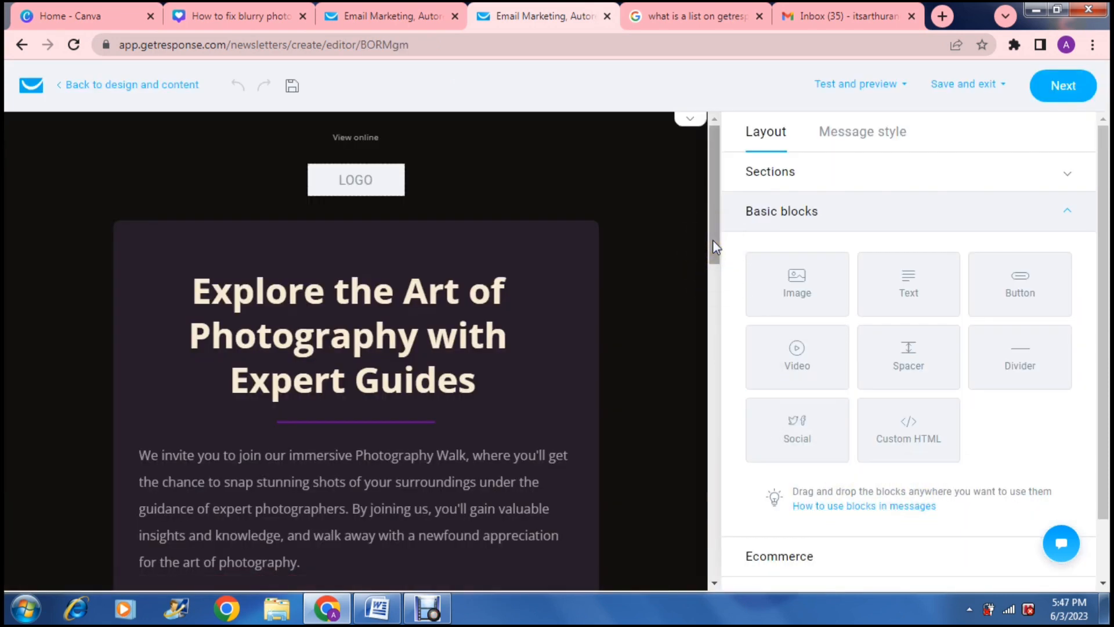
Step: Review the generated email's headline and introduction down to the camera image, opening the headline's text settings
left_click_drag(713, 239, 696, 222)
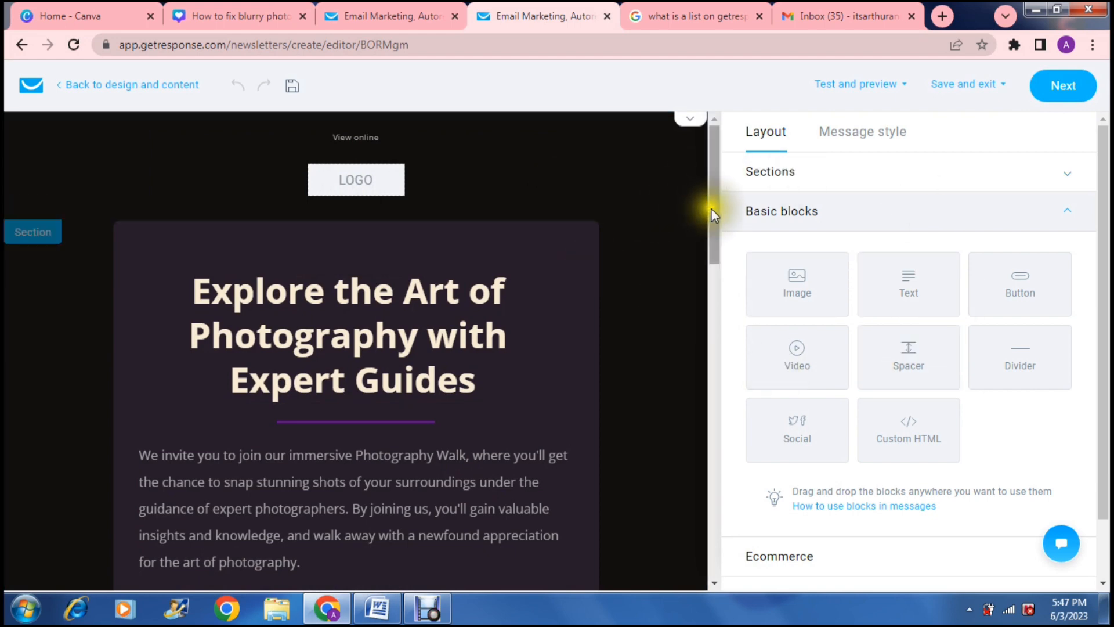
left_click(444, 327)
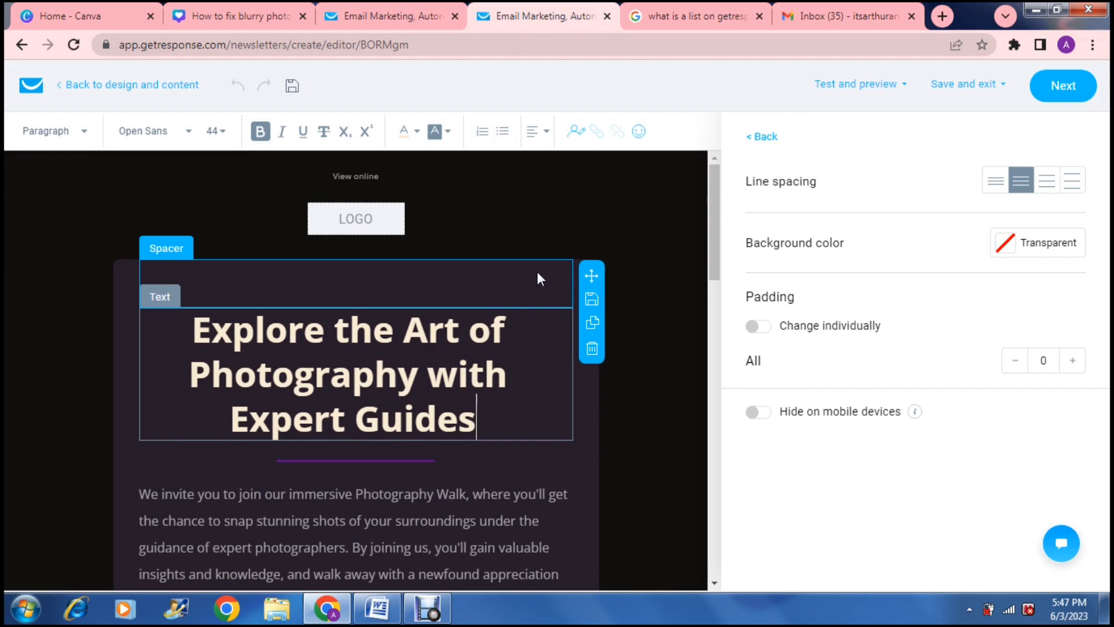
left_click_drag(715, 253, 719, 287)
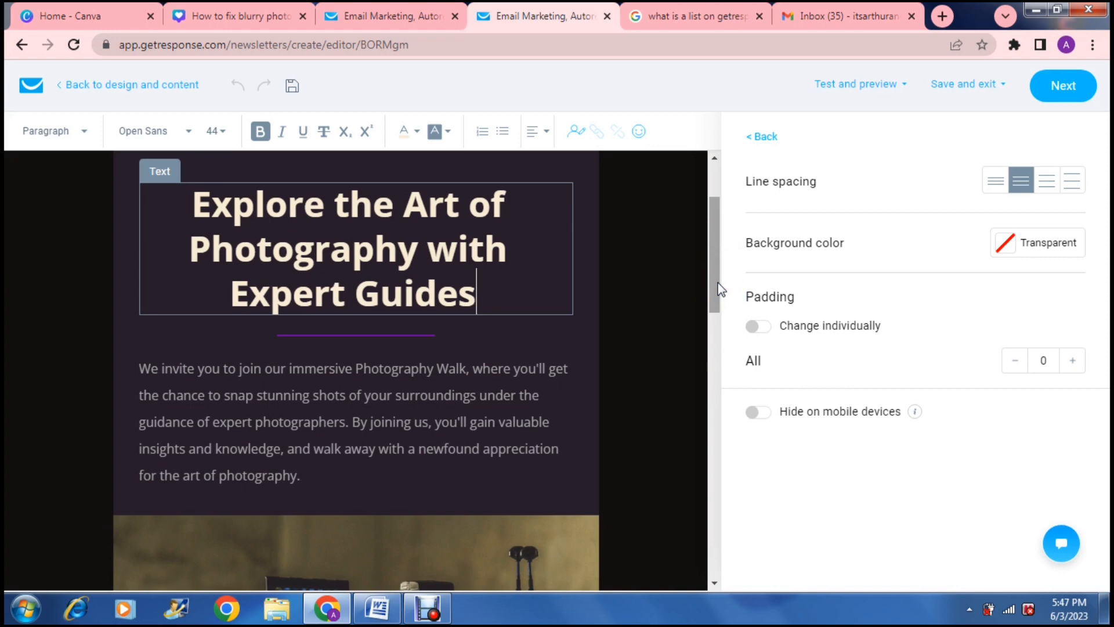
left_click(715, 253)
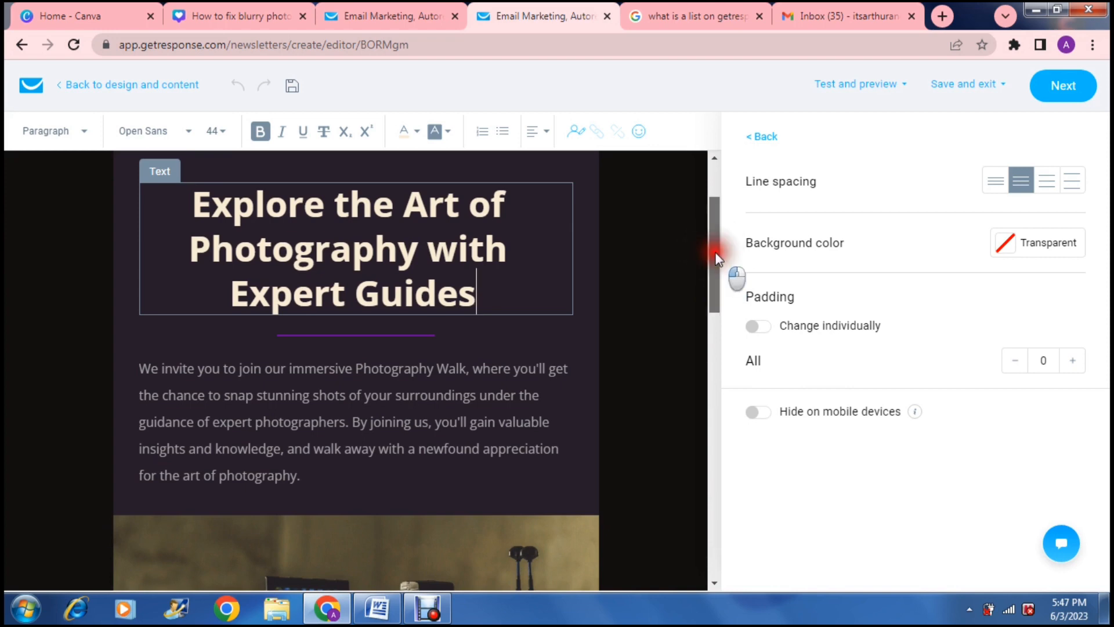
left_click_drag(715, 252, 716, 271)
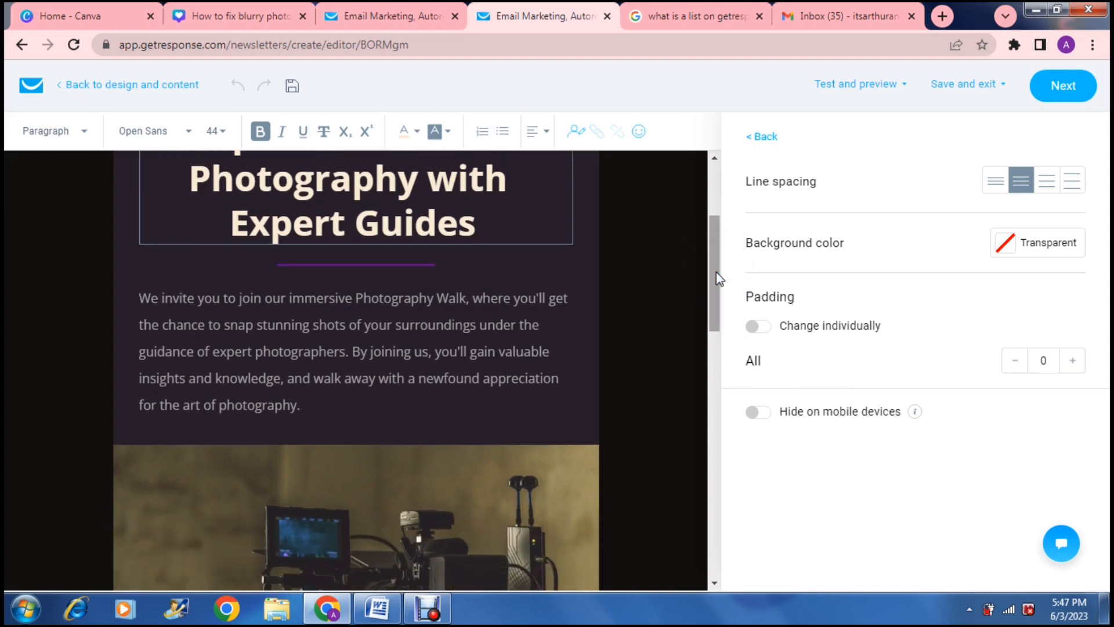
left_click_drag(716, 271, 721, 344)
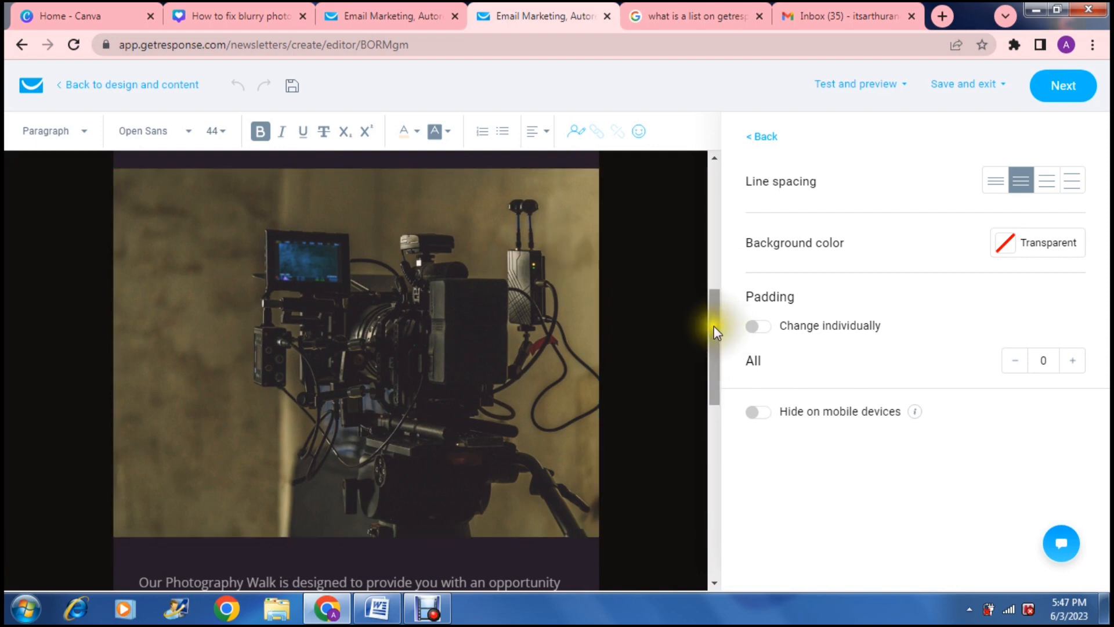
Step: Select the camera image in the email and open it in the image editor
mouse_move(498, 359)
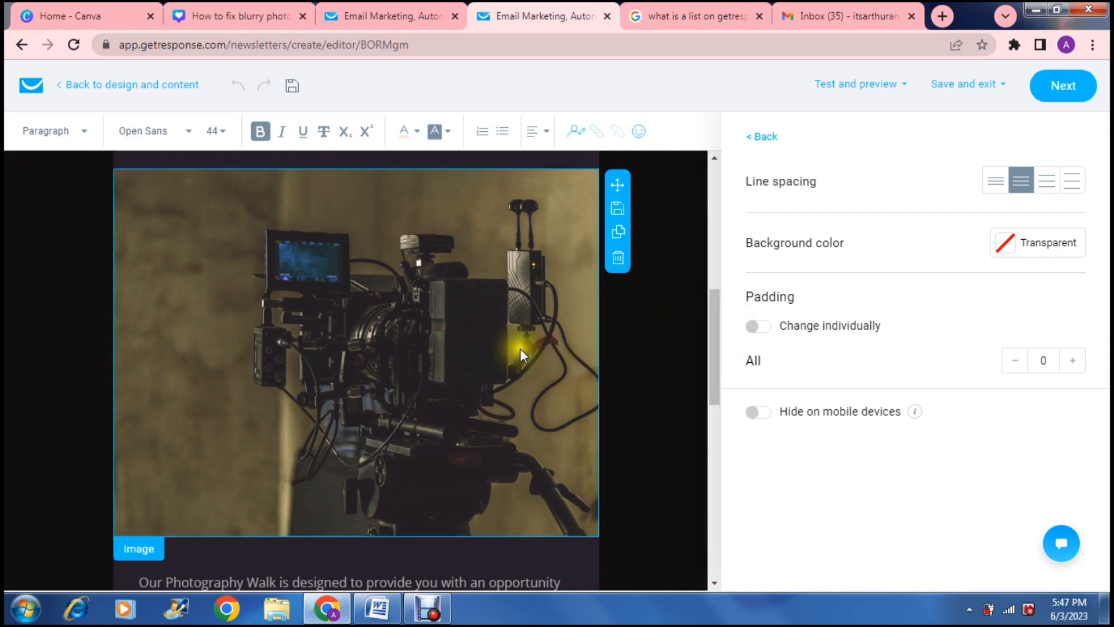
left_click(511, 351)
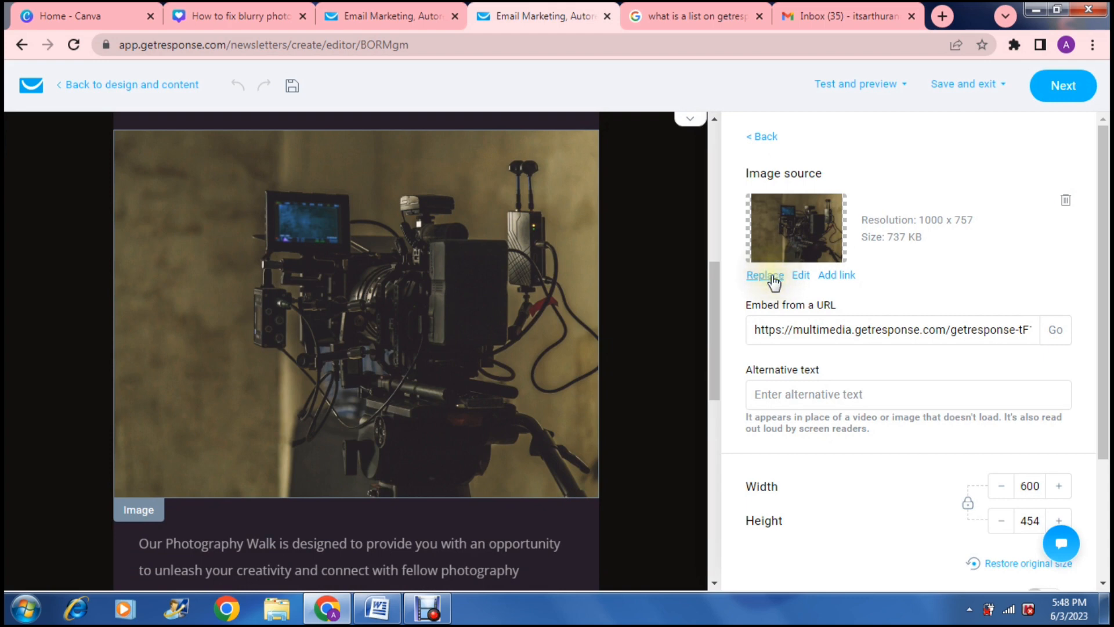
left_click(799, 275)
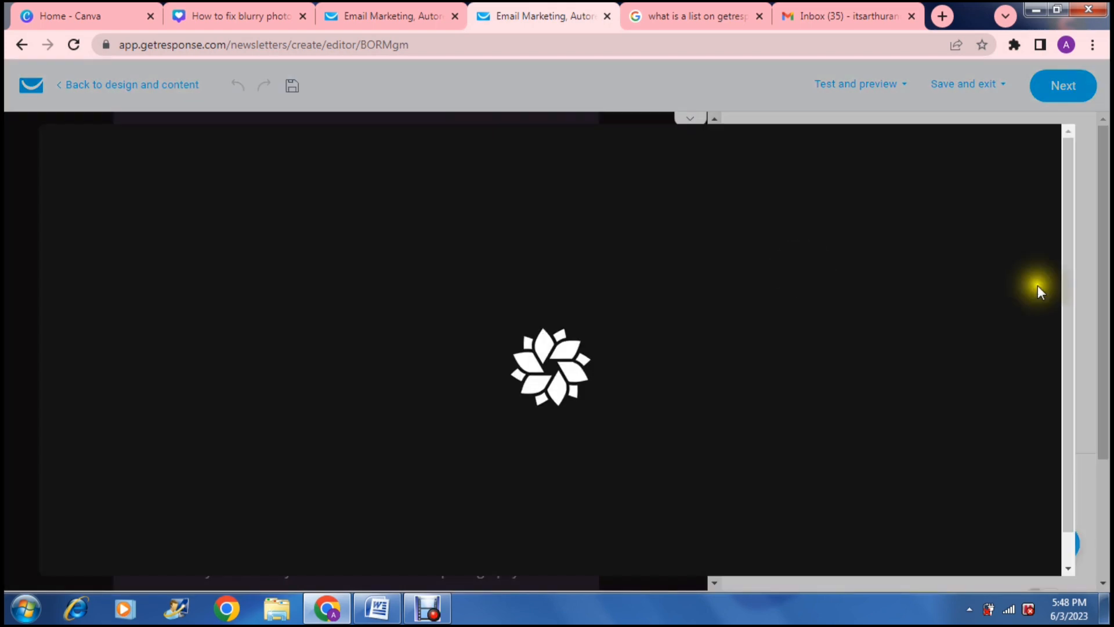
mouse_move(1068, 288)
left_mouse_down()
mouse_move(1067, 338)
mouse_move(1067, 307)
left_mouse_up()
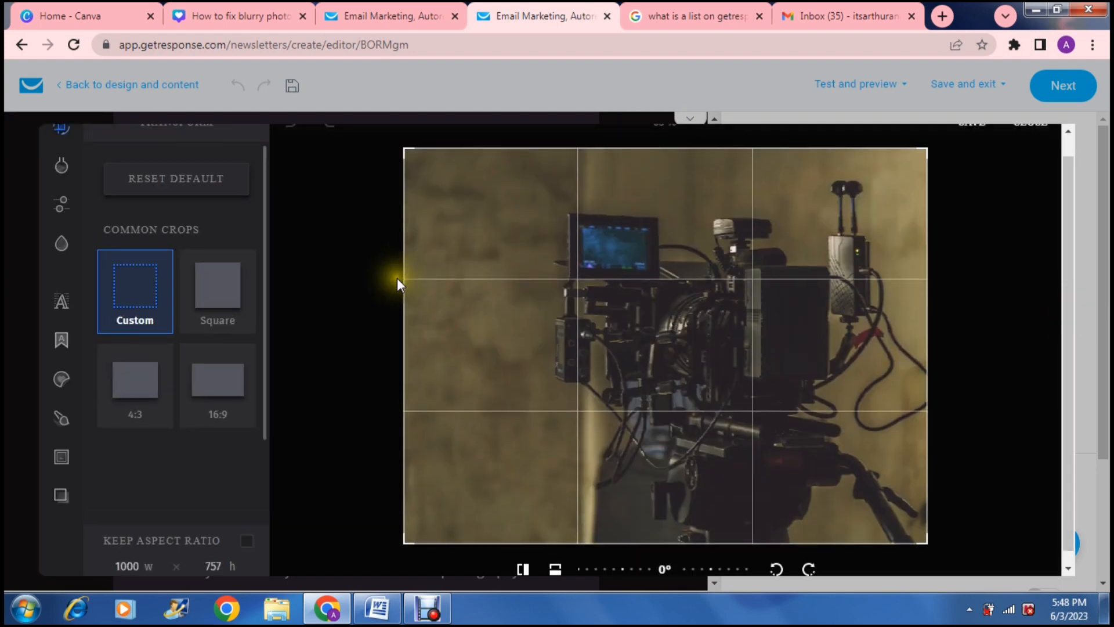
Step: Look through the image editor's adjustment, filter, brush and text design tools, and close the editor without saving
left_click(64, 215)
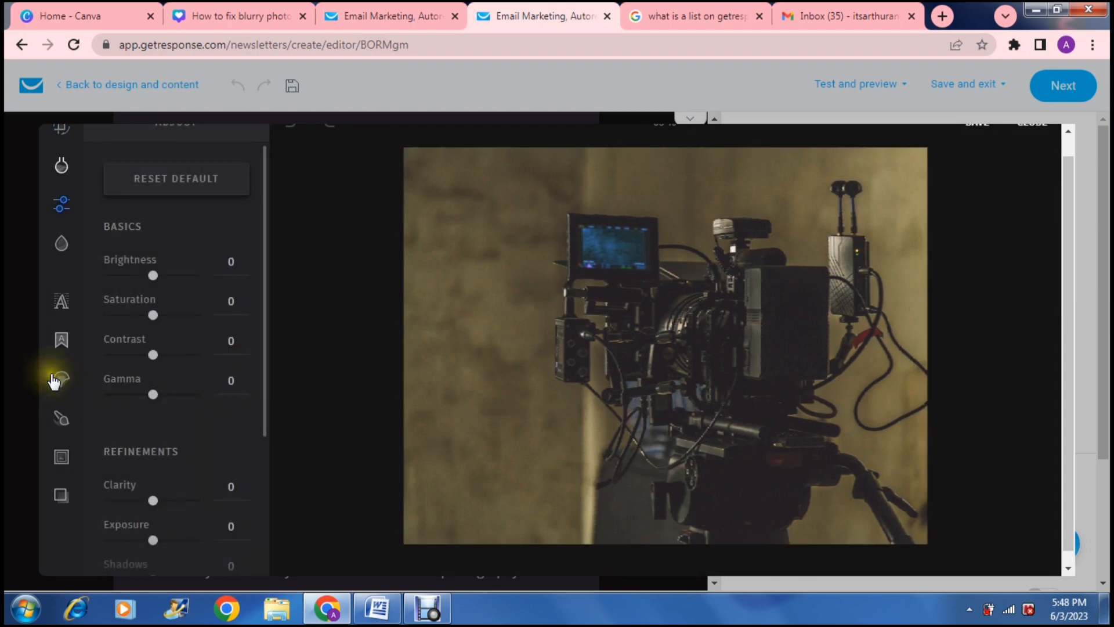
left_click(61, 425)
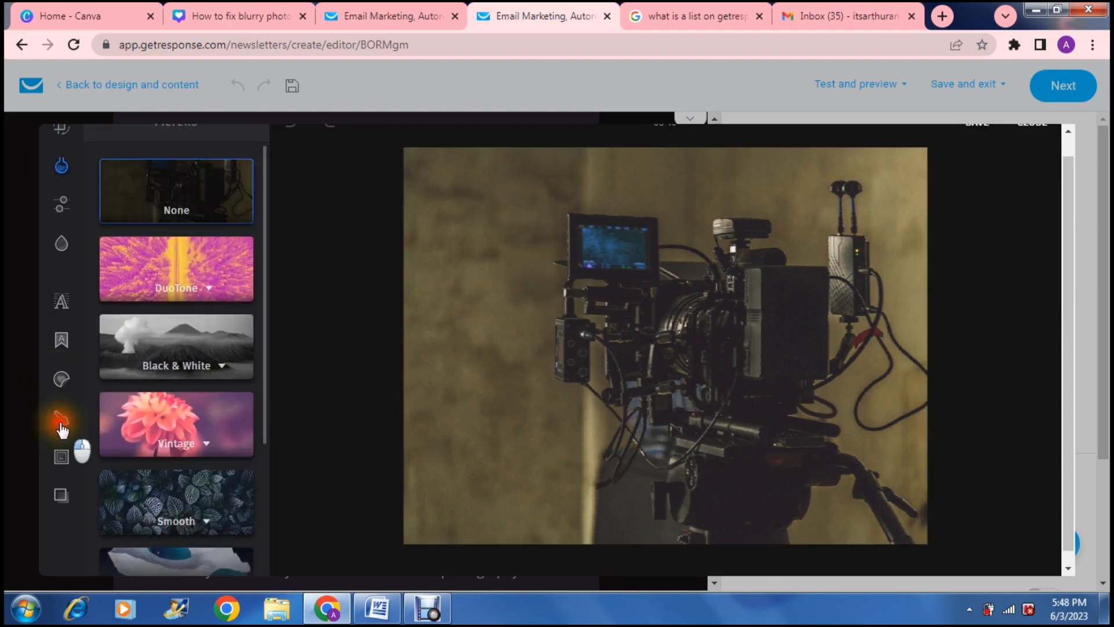
left_click(61, 461)
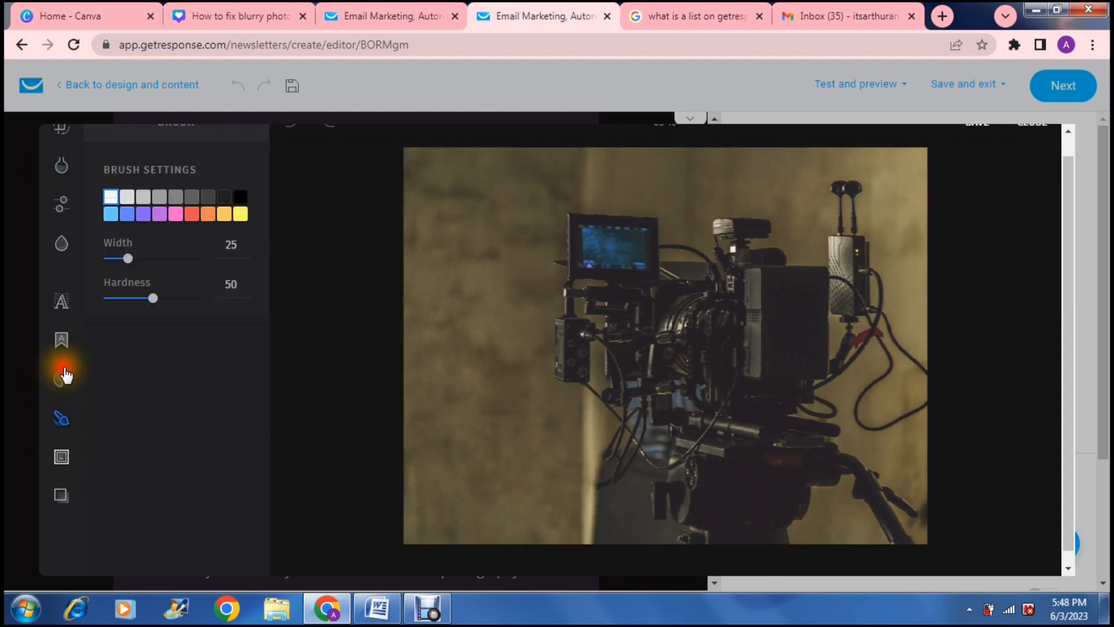
left_click(61, 339)
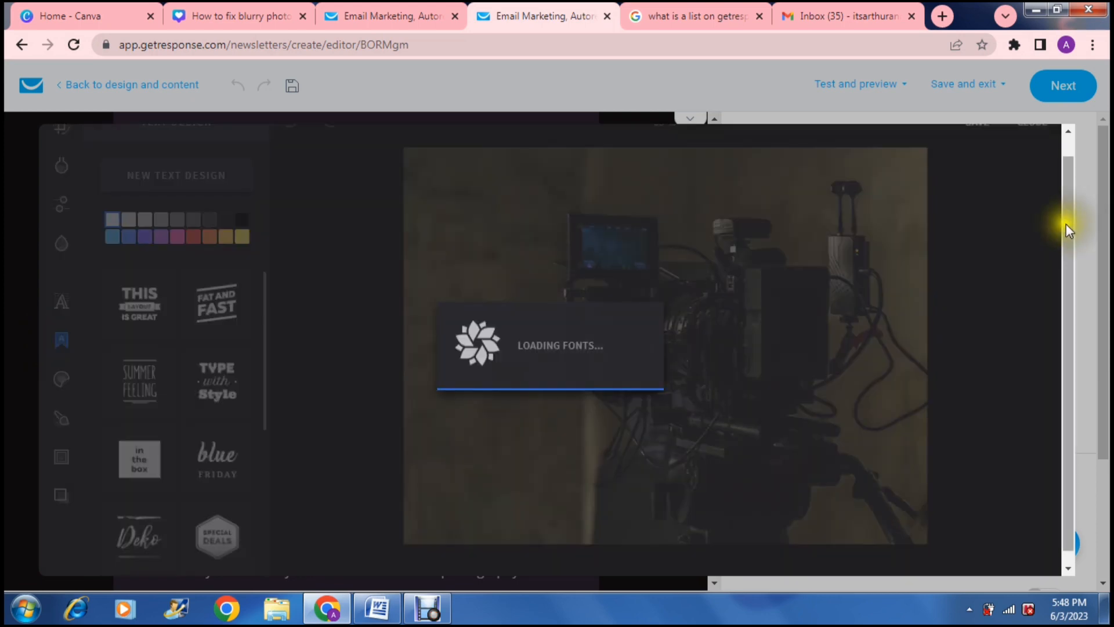
left_click(1067, 225)
left_click_drag(1066, 225, 1063, 168)
left_click(1027, 141)
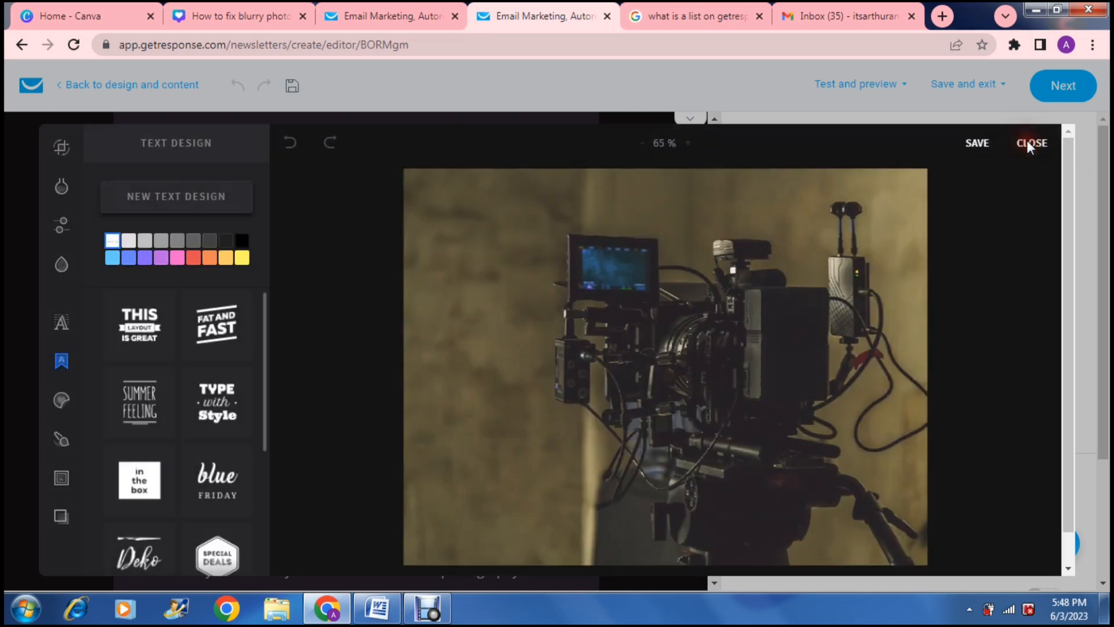
left_click(1027, 140)
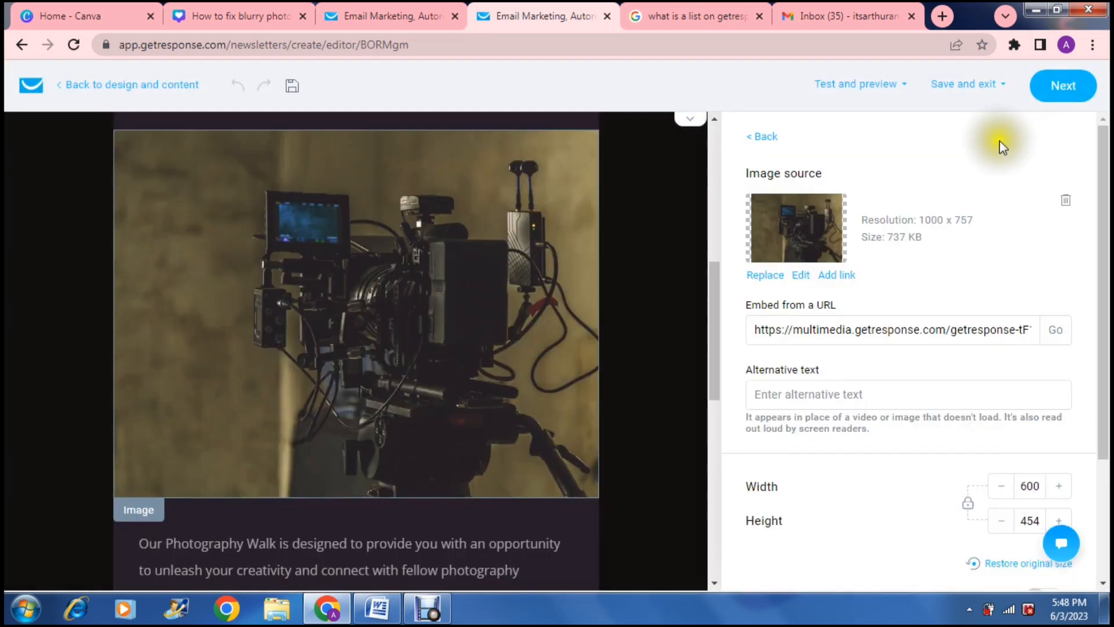
Step: Review the body text below the camera image, and finish editing to continue to the newsletter's settings
left_click_drag(713, 300, 724, 405)
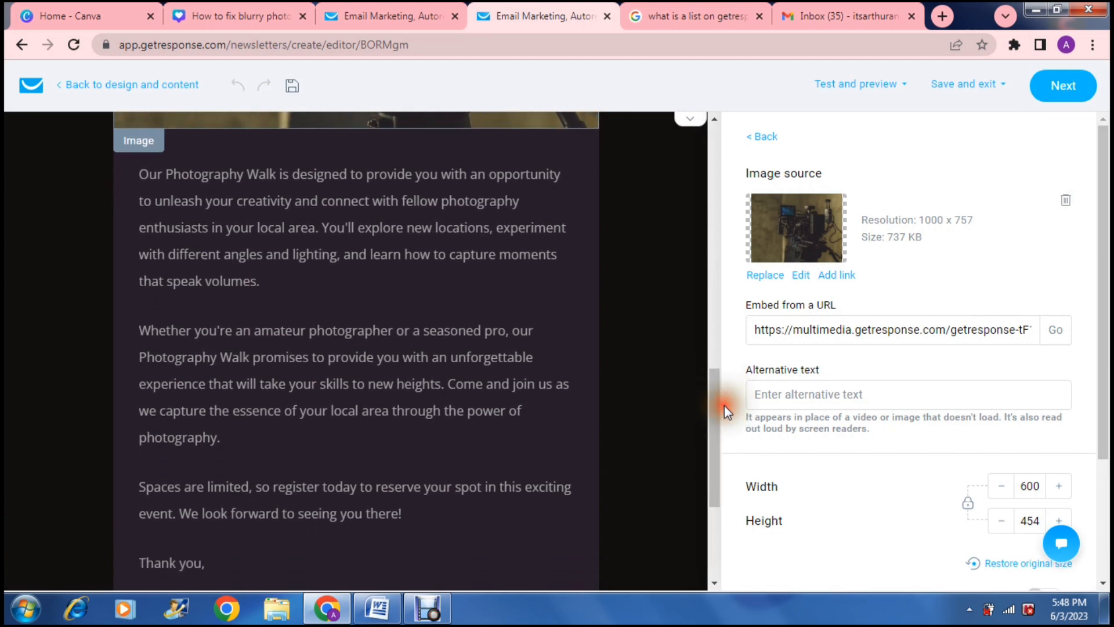
left_click(335, 238)
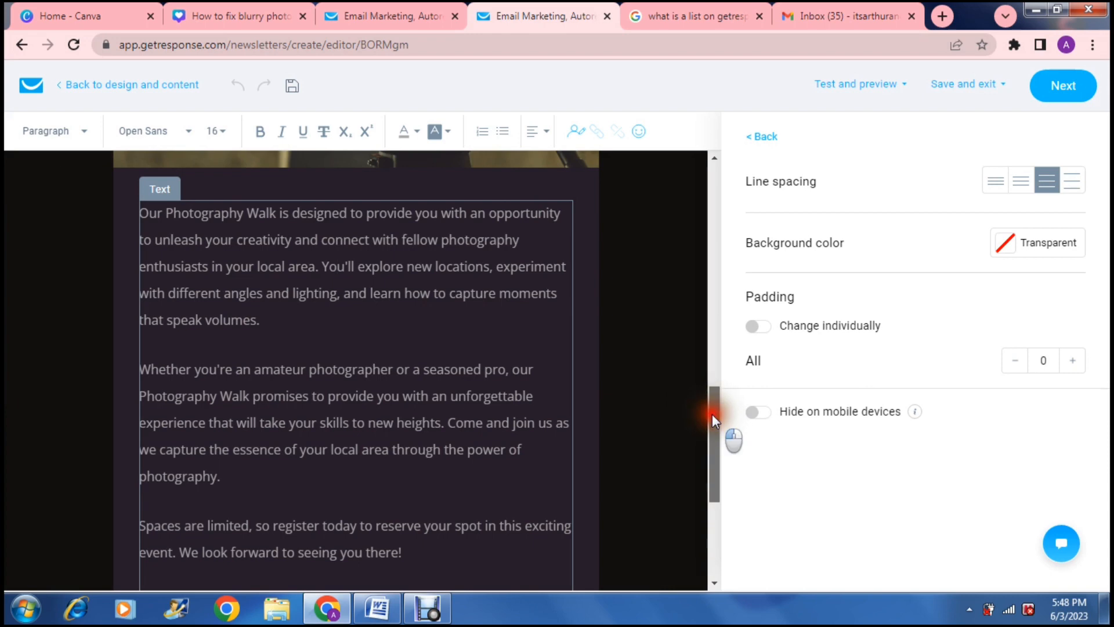
left_click_drag(712, 413, 687, 179)
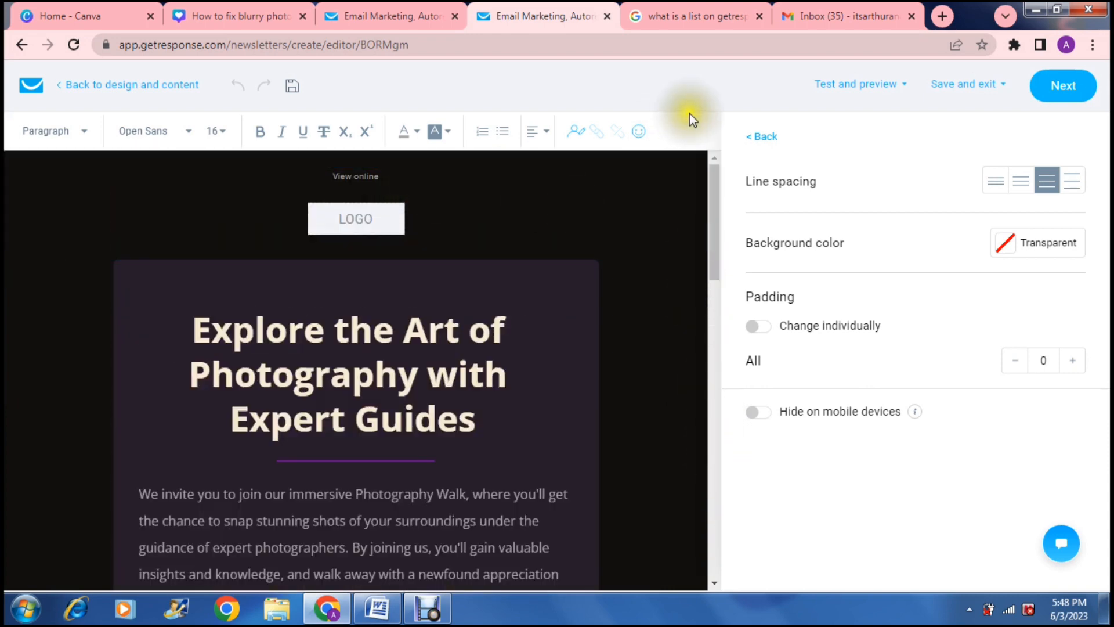
left_click(1056, 88)
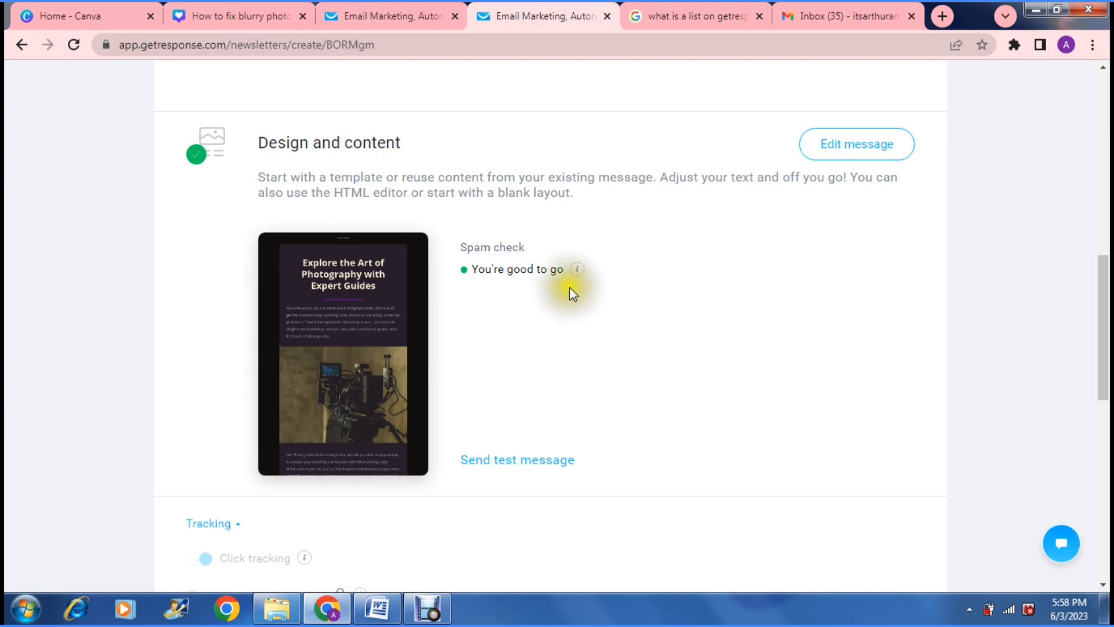
Step: Review the newsletter's spam check, tracking settings and sending options, choosing to send the message immediately
mouse_move(578, 270)
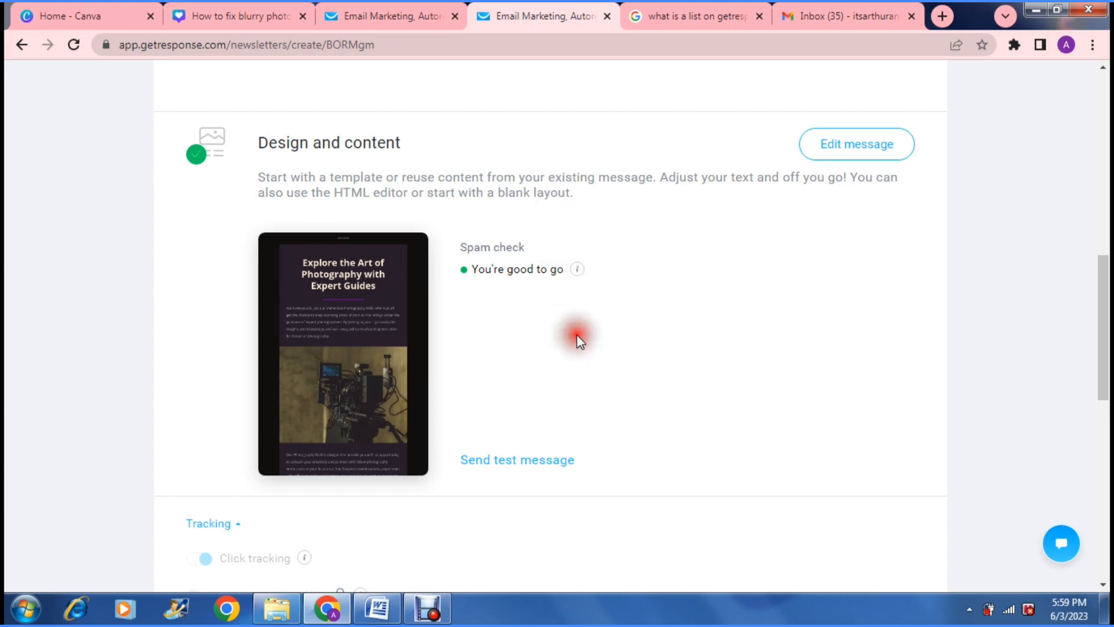
left_click_drag(1102, 299, 1107, 419)
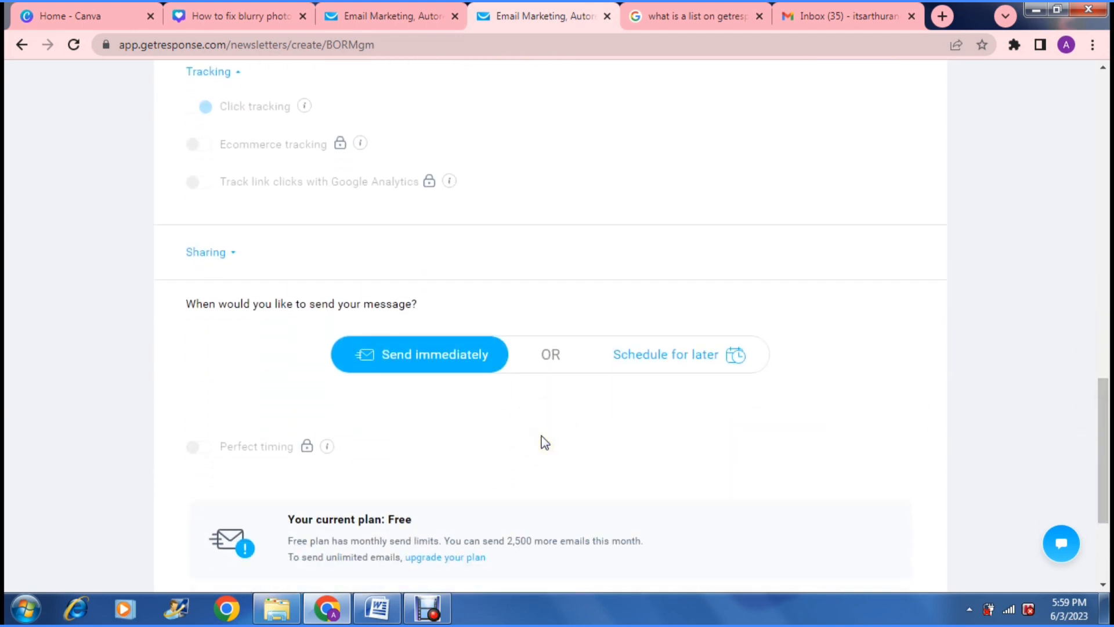
left_click(459, 351)
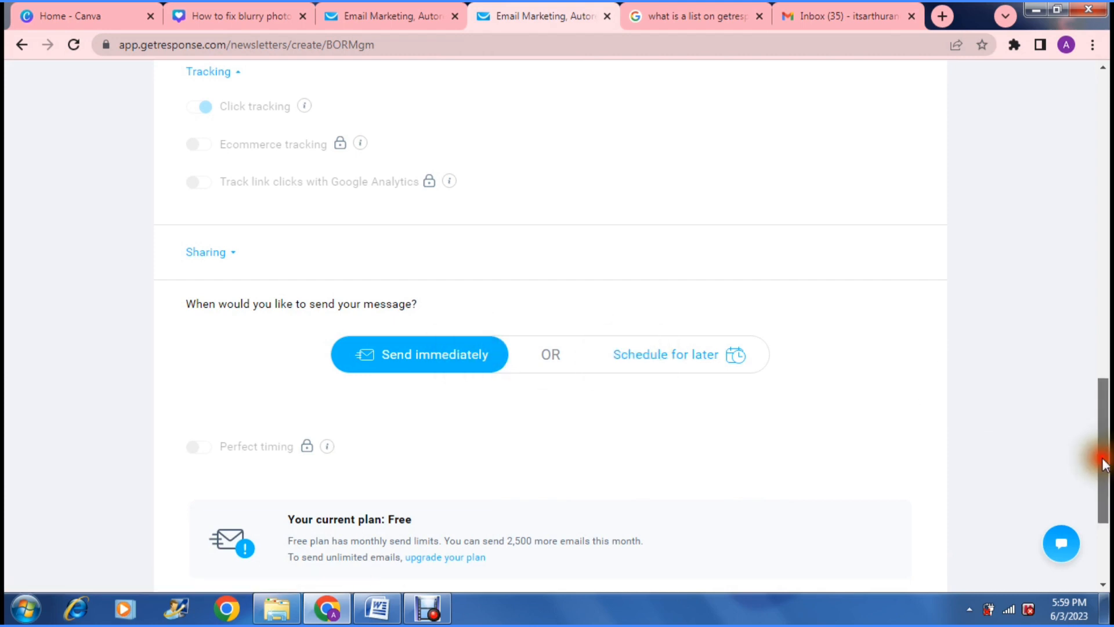
left_click_drag(1102, 452, 1101, 513)
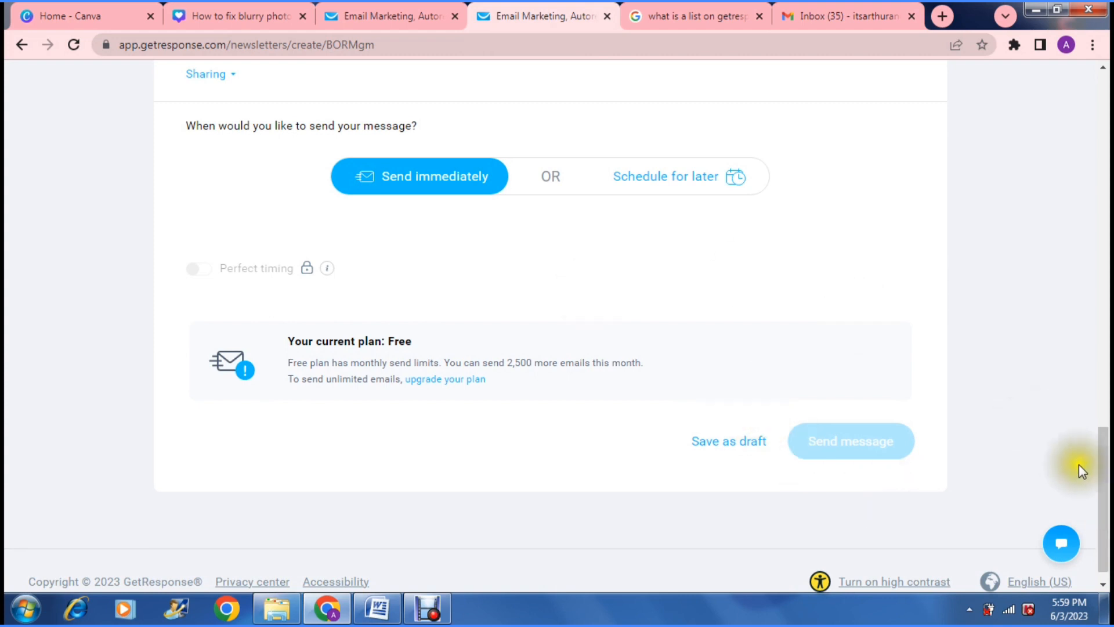
left_click_drag(1104, 479, 1106, 298)
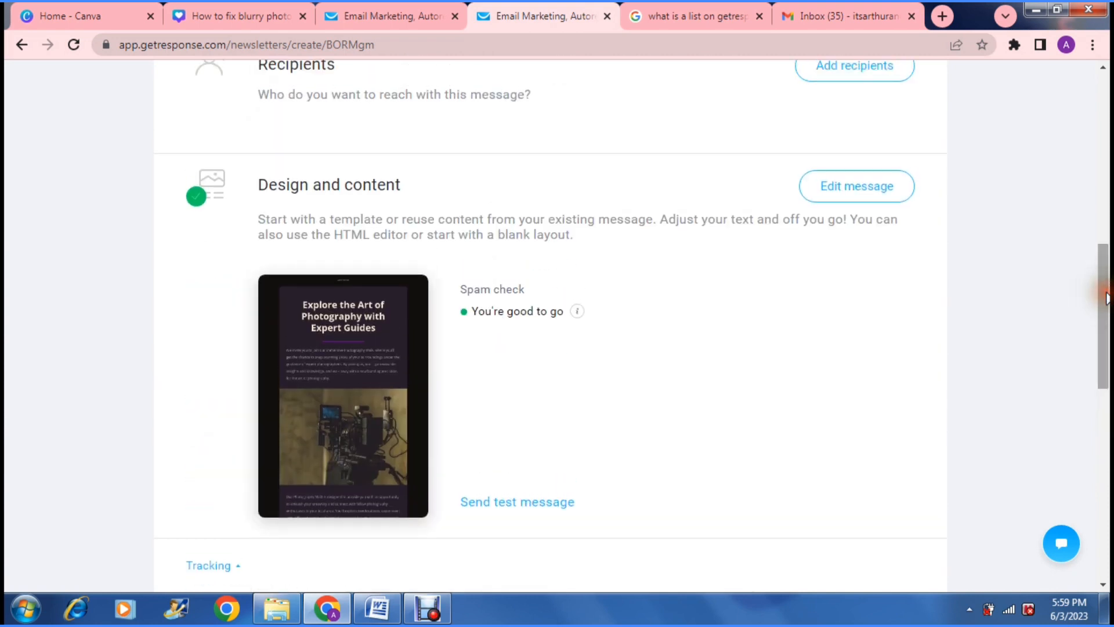